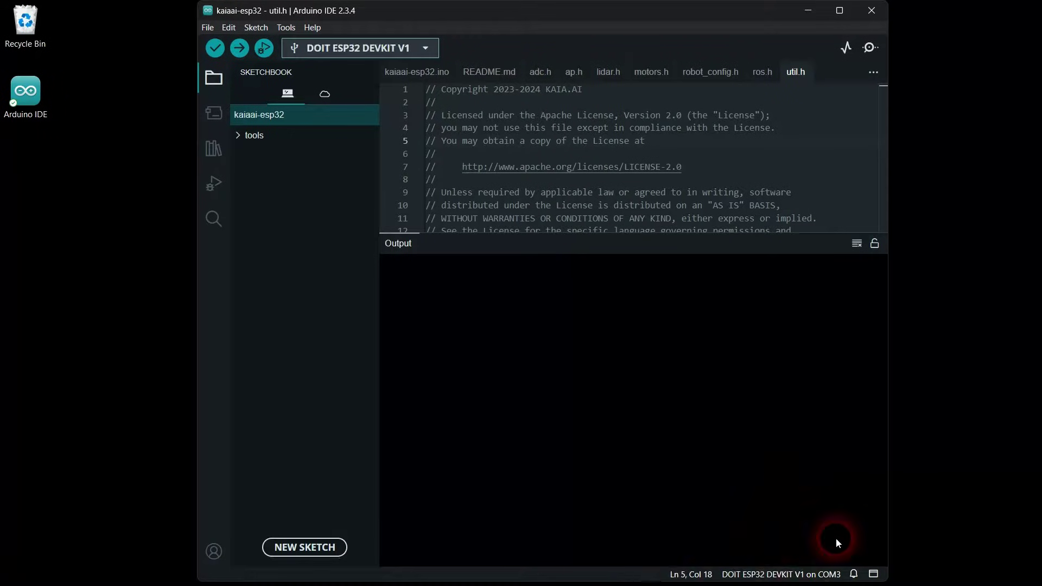
Confirm DOIT ESP32 DEVKIT V1 on COM3 and upload the firmware to the board.
click(428, 46)
click(426, 73)
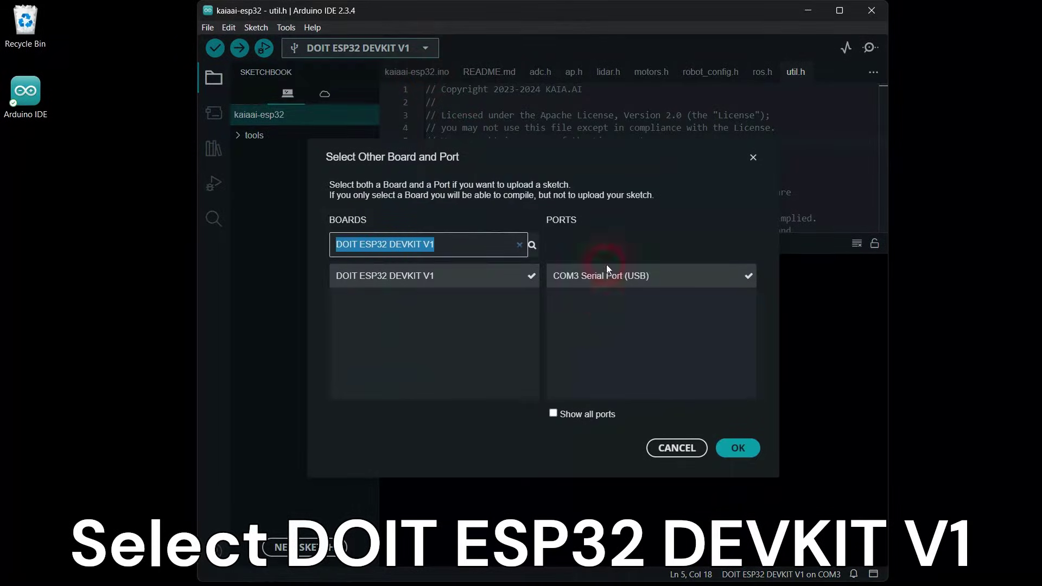
click(720, 444)
click(737, 454)
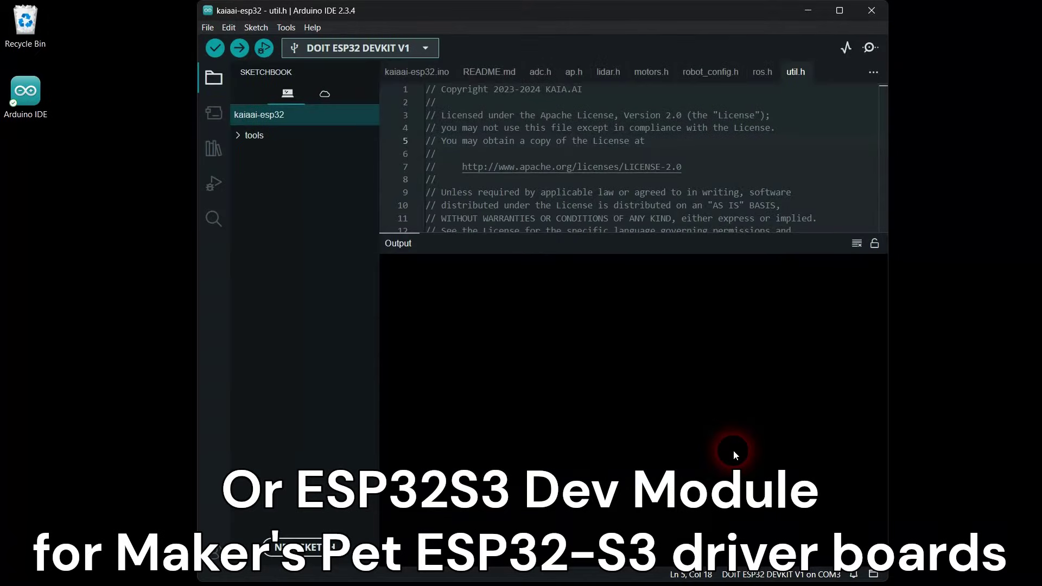
click(238, 49)
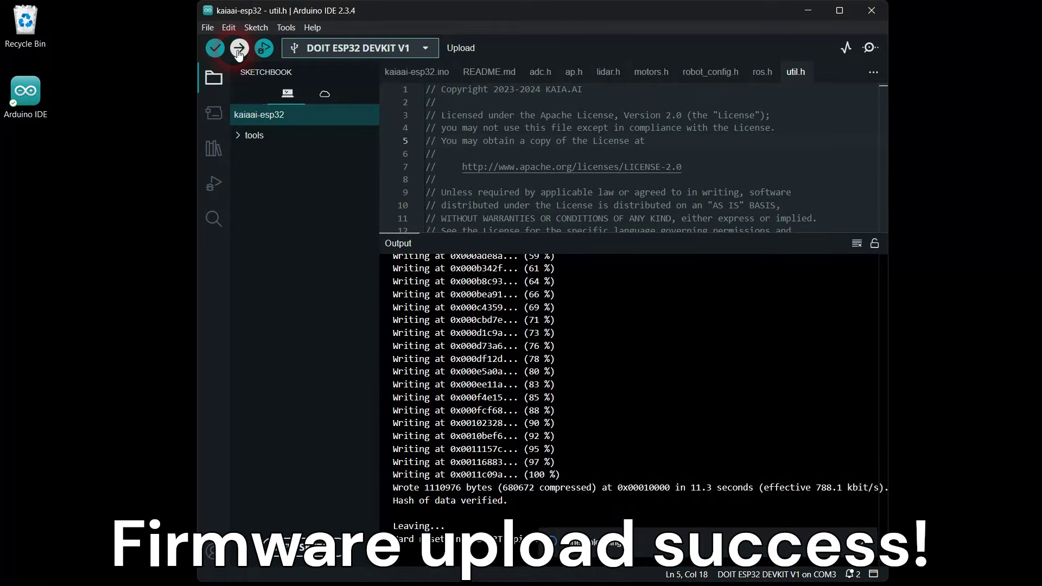
click(288, 27)
click(324, 98)
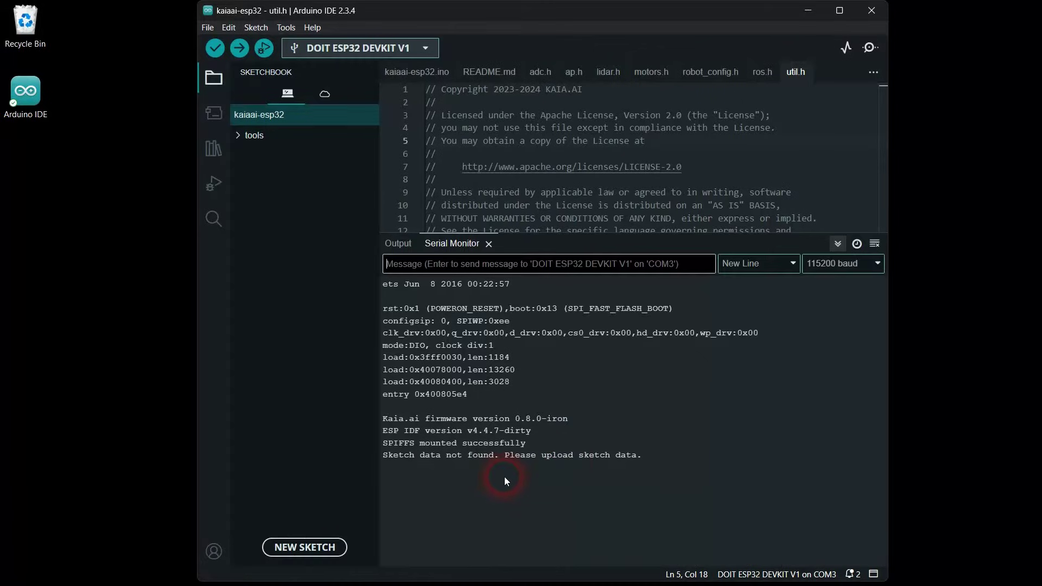
click(490, 244)
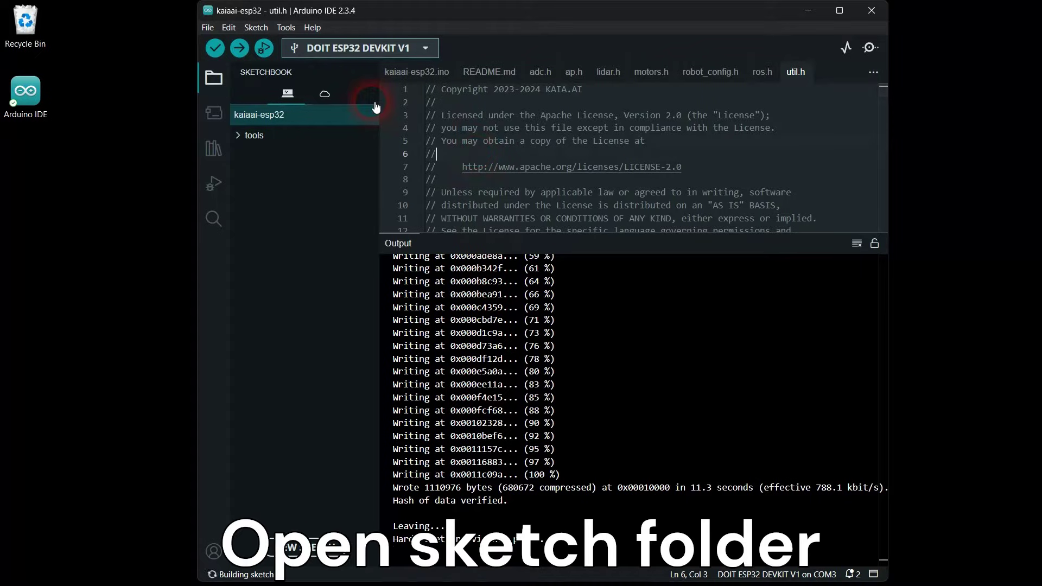
In the sketch's data folder, delete the other YAML configs and the old config.yaml.
click(389, 126)
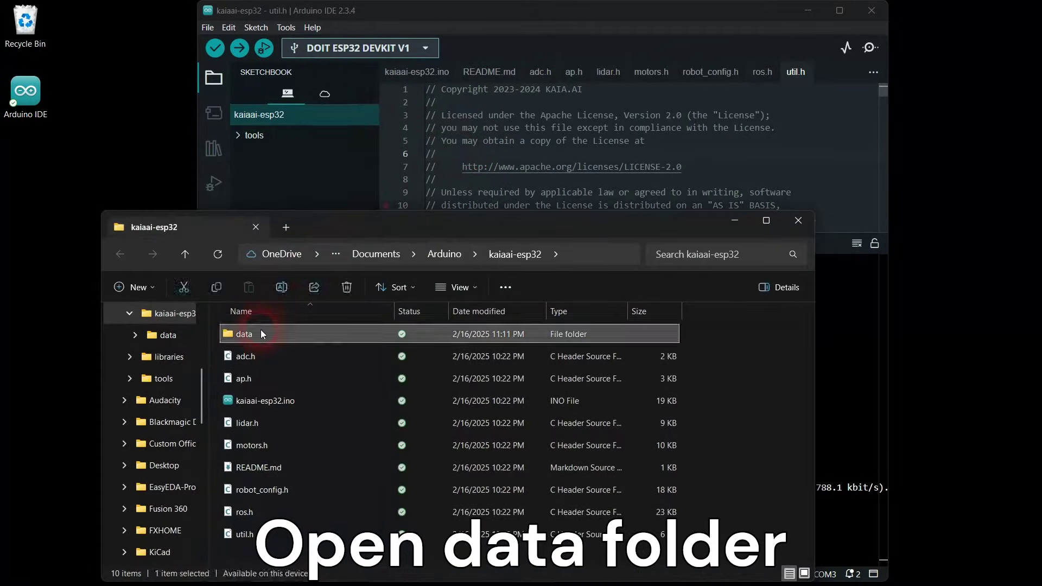
double_click(261, 330)
click(276, 373)
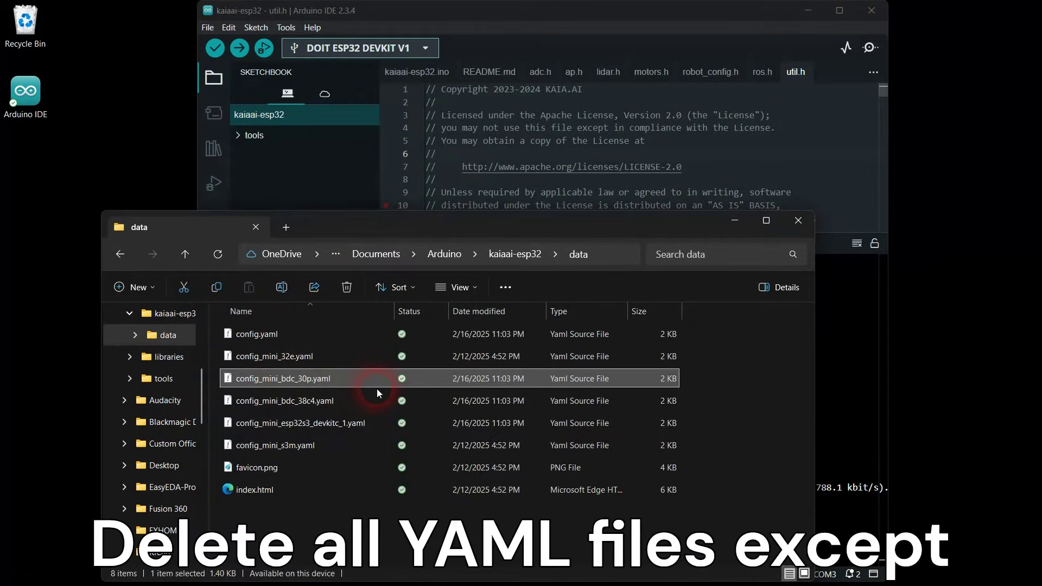
click(301, 444)
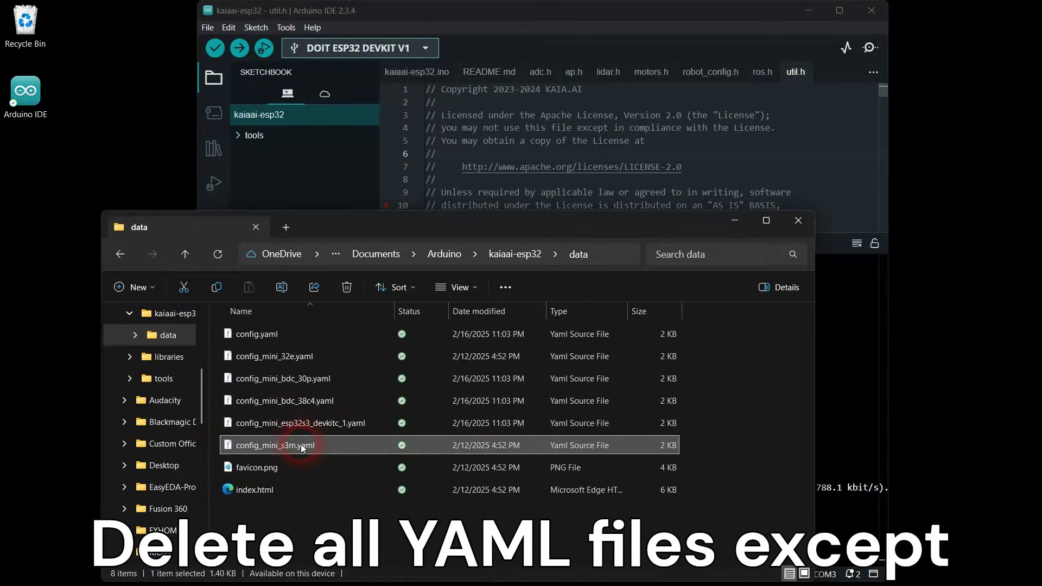
key(Delete)
click(306, 427)
key(Delete)
click(309, 403)
key(Delete)
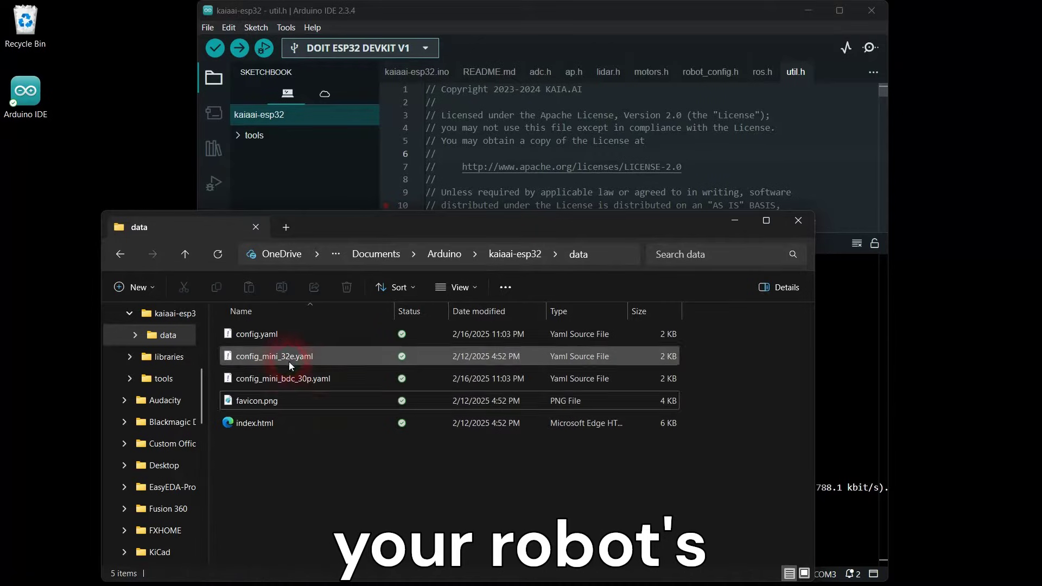
click(288, 358)
key(Delete)
click(273, 337)
key(Delete)
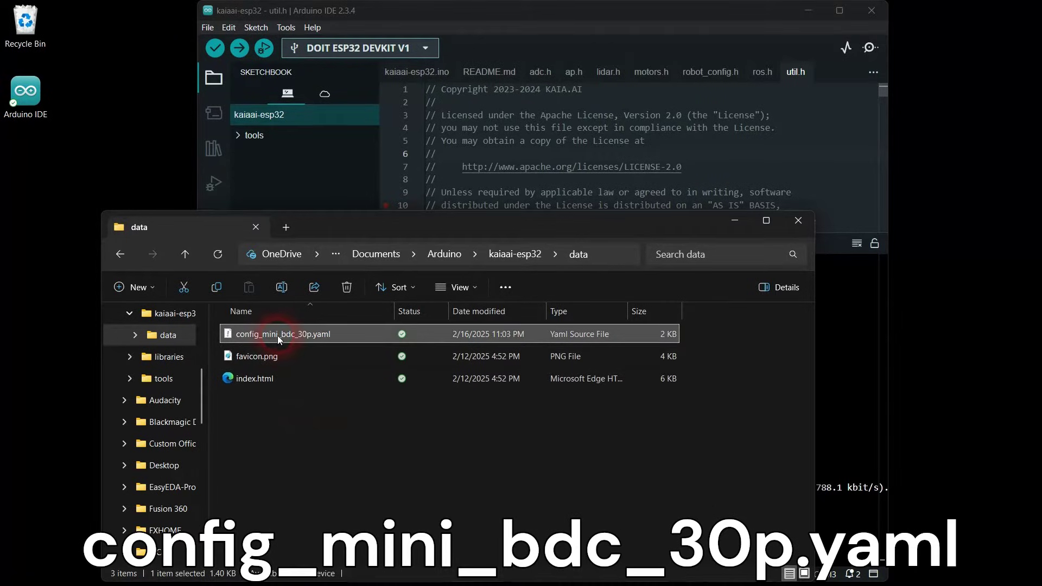
Rename config_mini_bdc_30p.yaml to config.yaml and close File Explorer.
click(282, 334)
key(shift+Right)
key(shift+Right)
key(shift+Right)
key(shift+Right)
key(shift+Right)
key(shift+Right)
key(Delete)
key(Return)
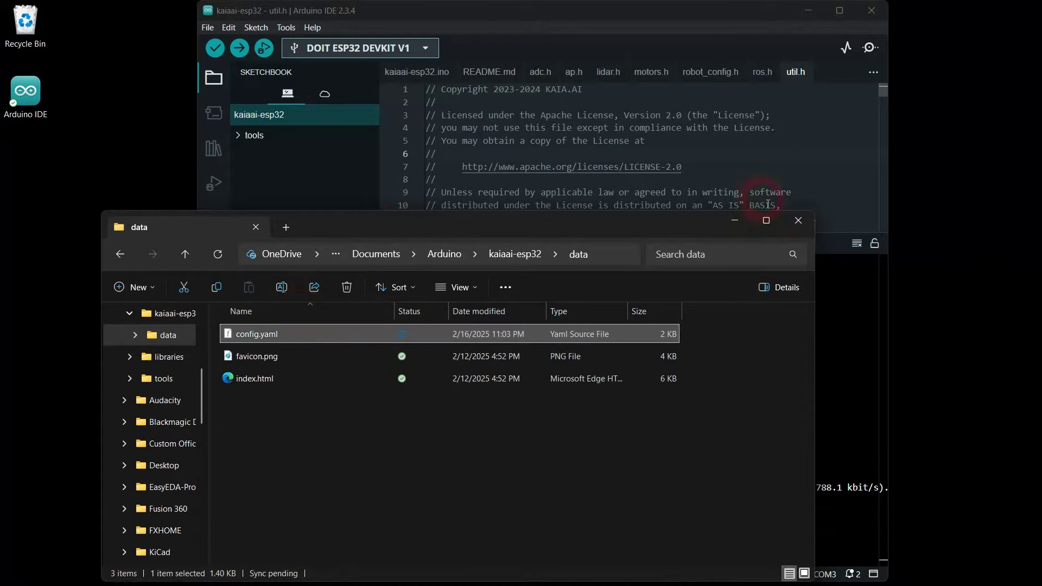
click(798, 220)
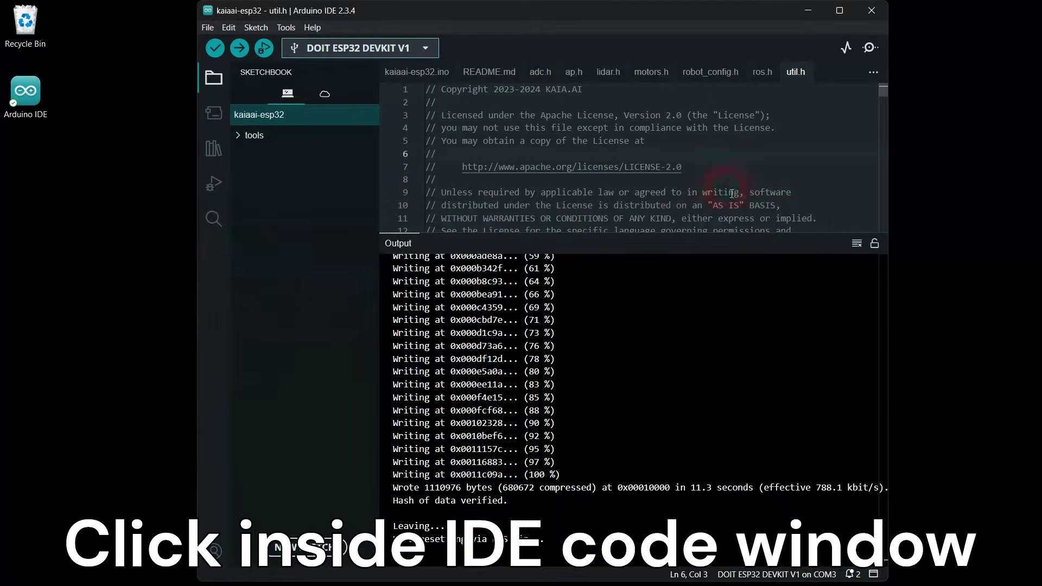
Run Upload SPIFFS to Pico/ESP8266/ESP32, retrying after restarting the IDE and dismissing update notices.
click(521, 150)
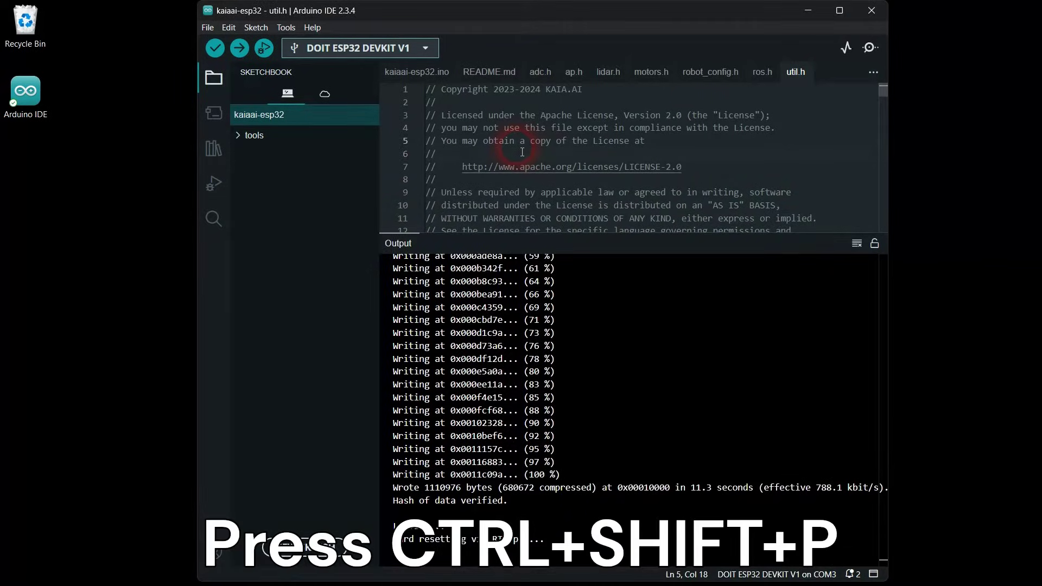
key(ctrl+shift+p)
text(up)
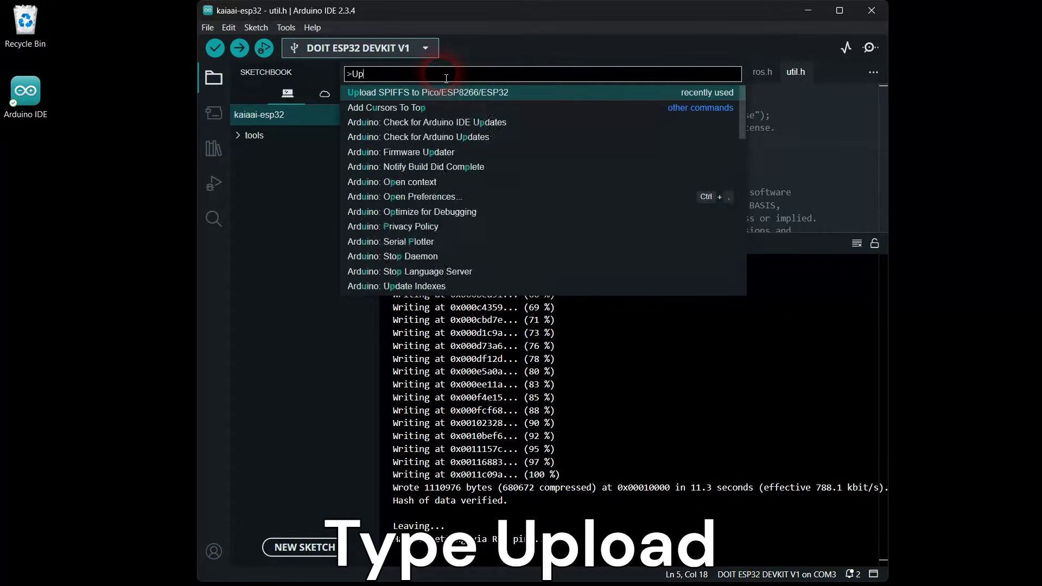
text(load)
click(413, 96)
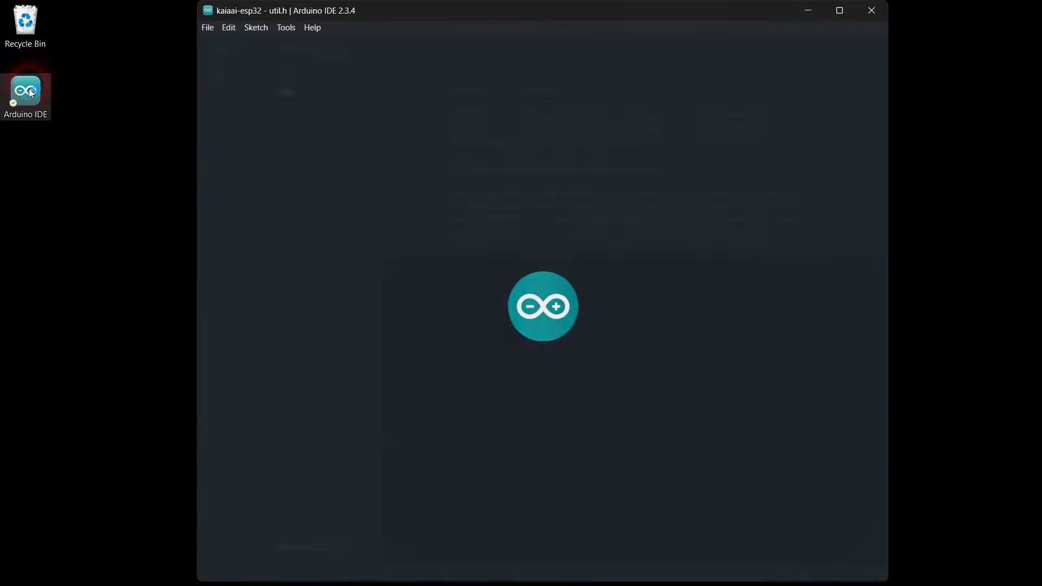
click(212, 92)
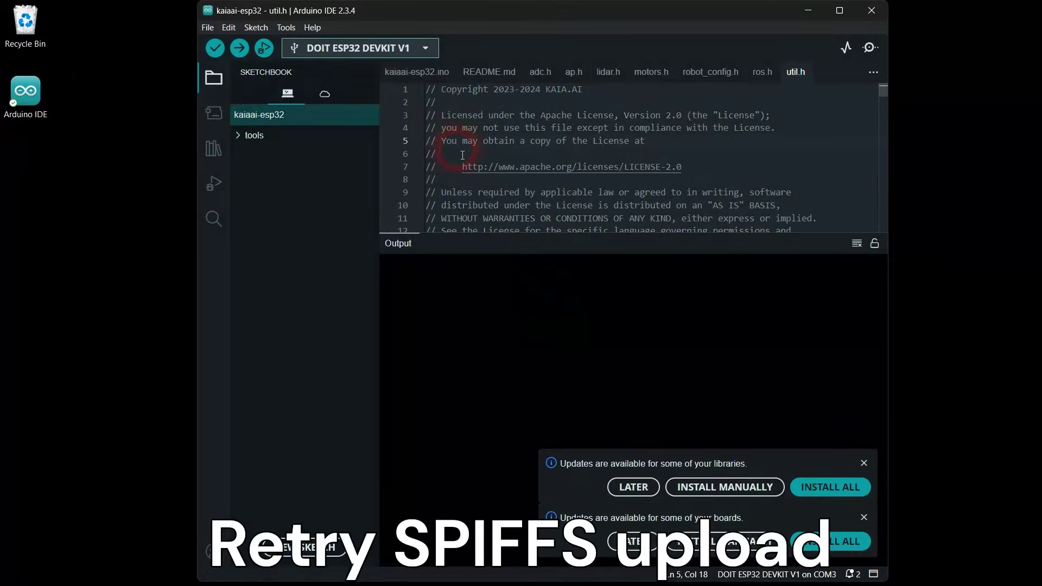
key(ctrl+shift+p)
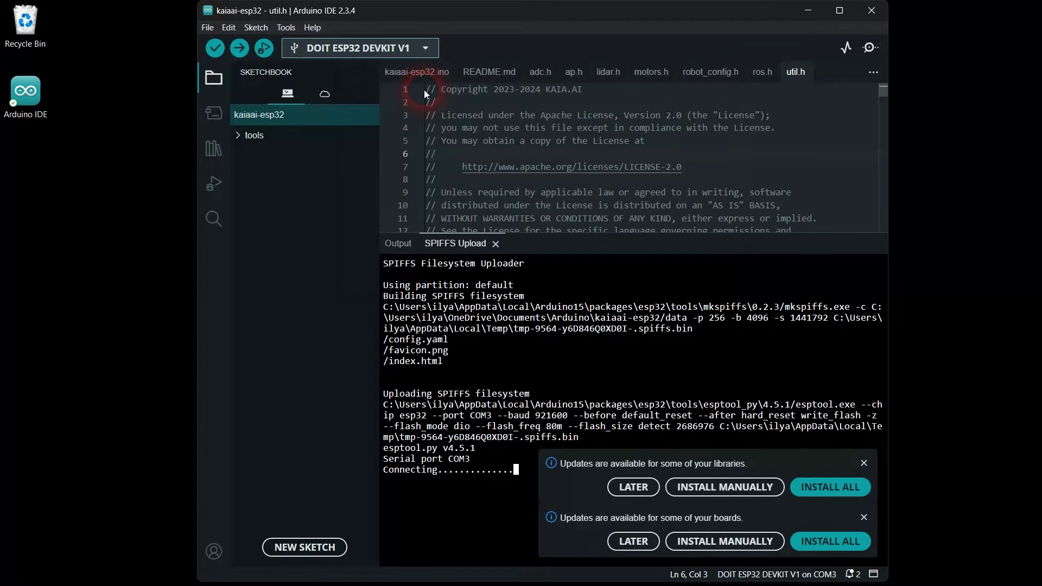
click(865, 463)
click(864, 517)
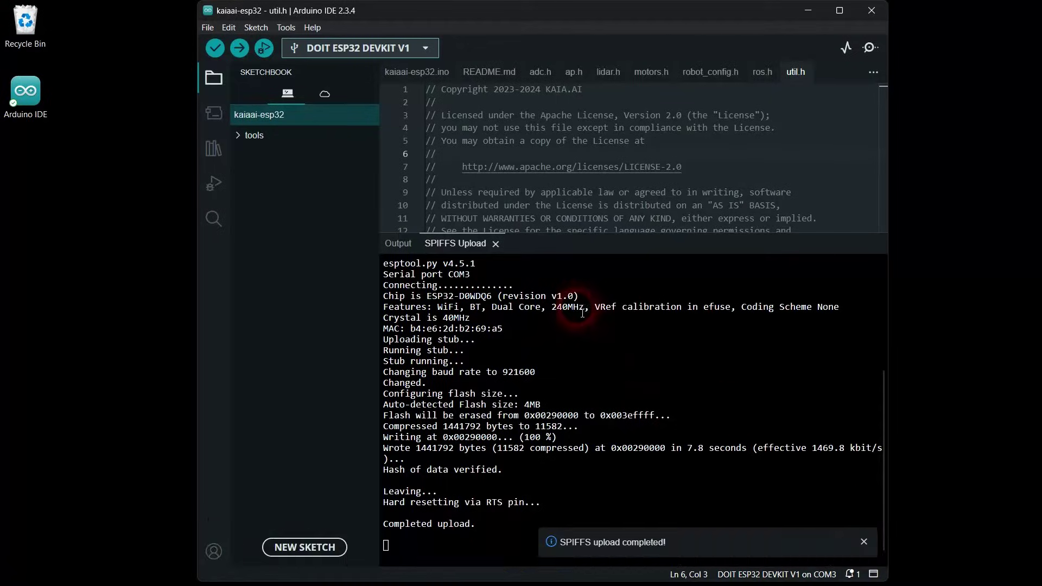
Close the SPIFFS upload log and go to the menu holding the serial monitor.
click(496, 244)
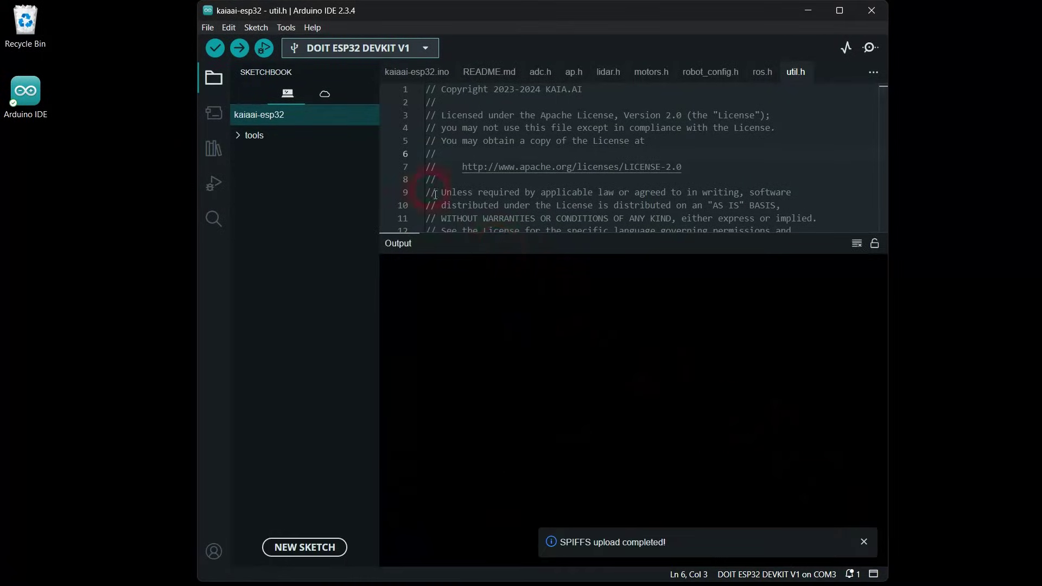
click(283, 27)
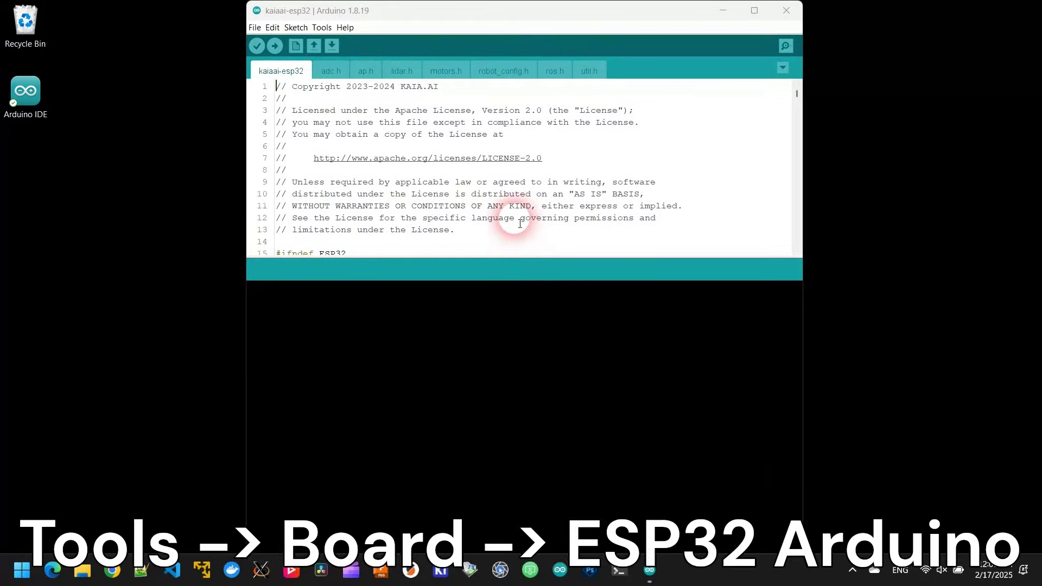
Set the board to ESP32 Dev Module on COM3 and upload kaiaai-esp32.
click(322, 27)
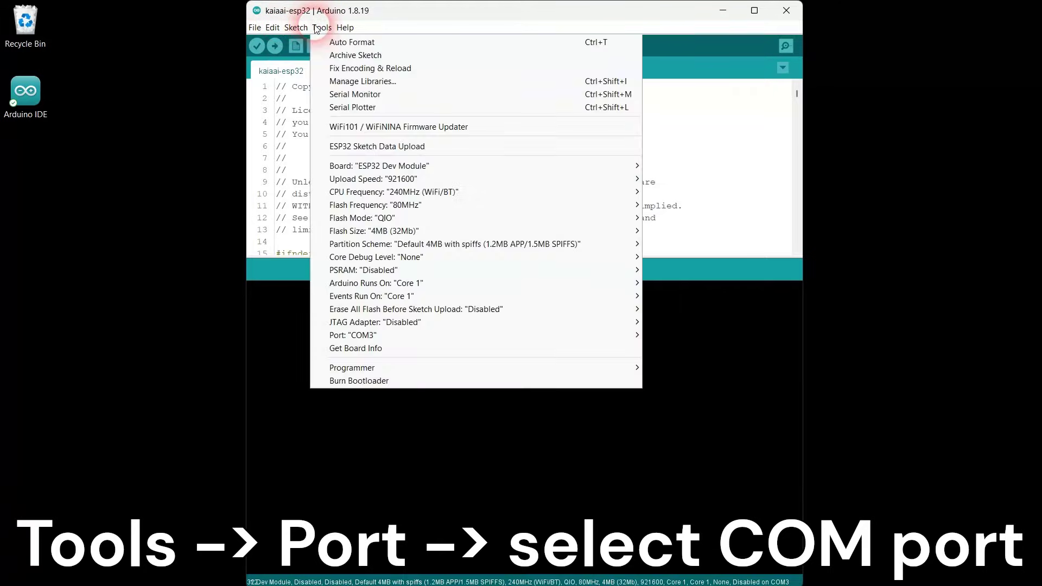
mouse_move(475, 335)
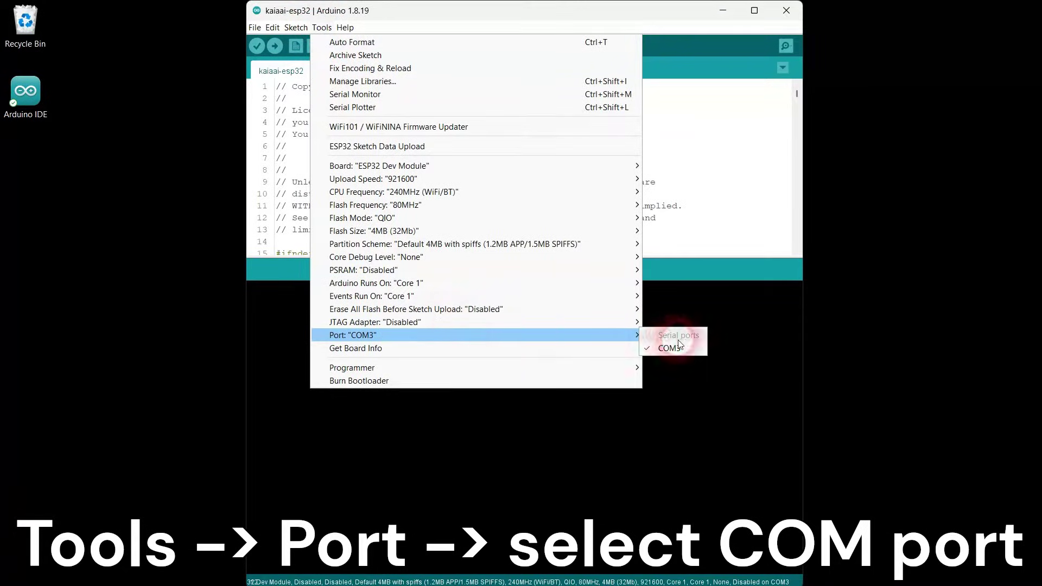
click(677, 346)
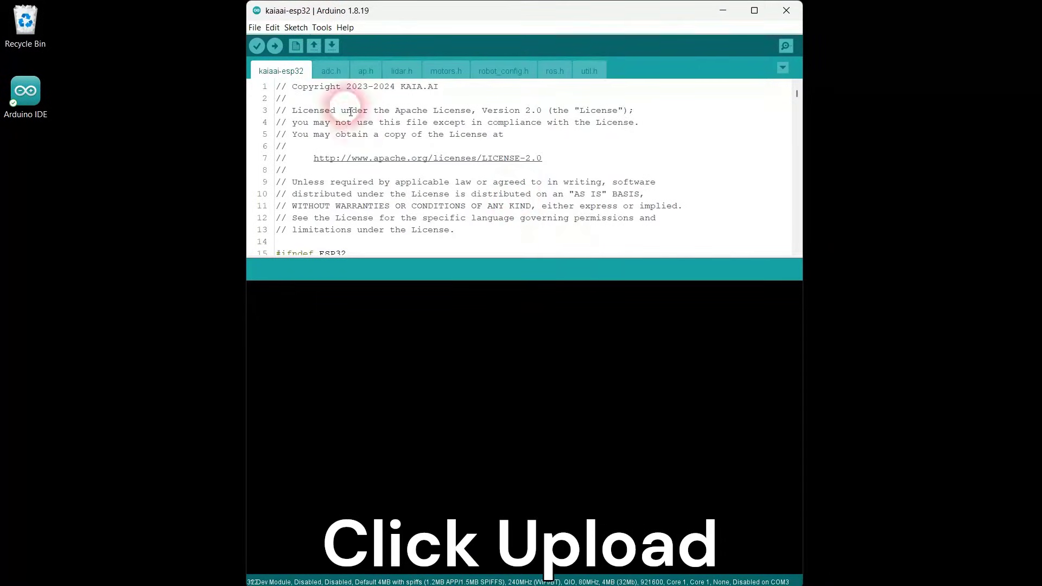
click(276, 46)
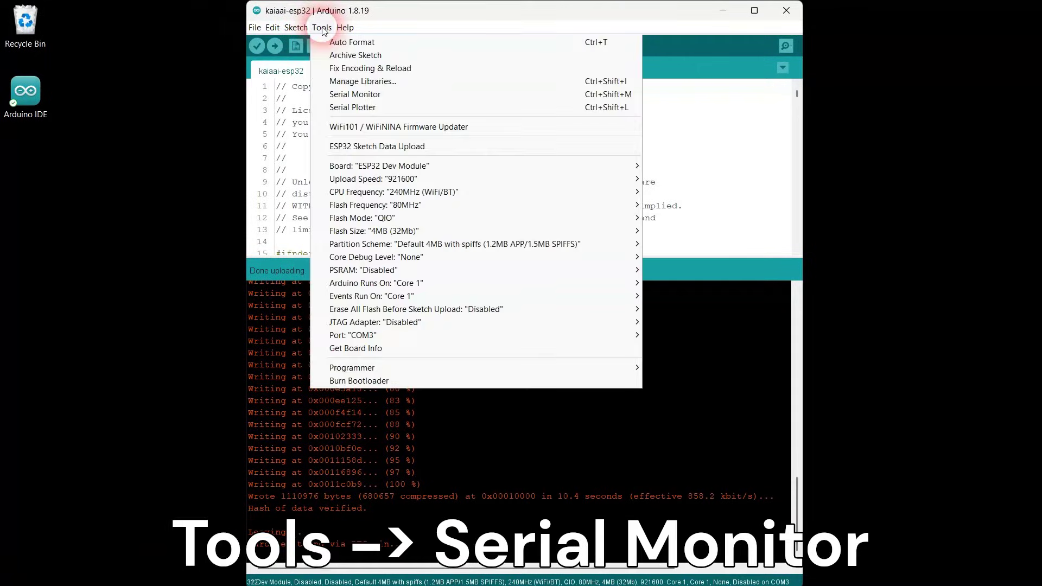
Open the COM3 serial monitor, enlarge it, then close it again.
click(358, 96)
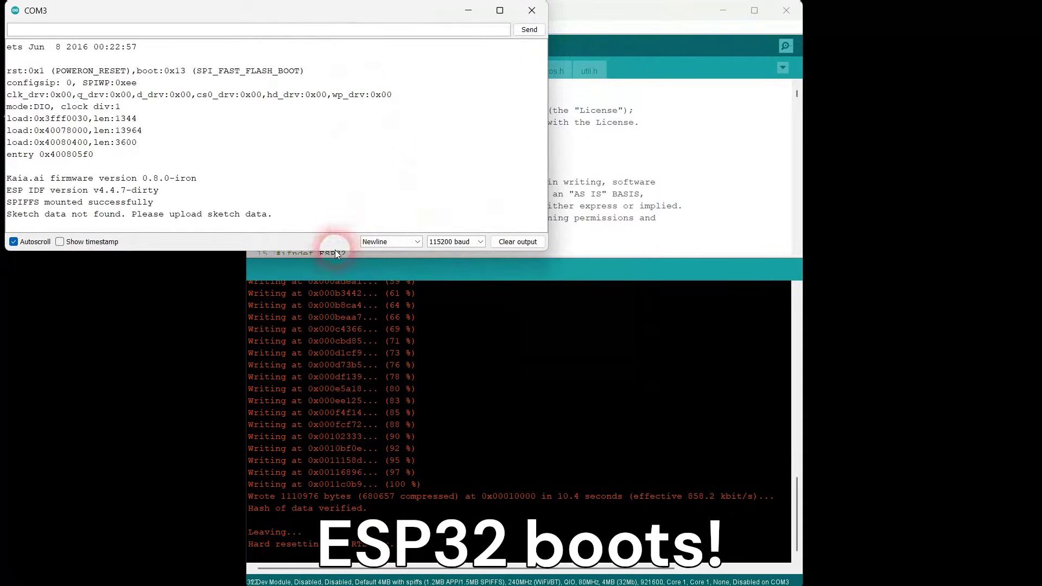
drag(255, 250, 383, 424)
click(532, 10)
click(322, 27)
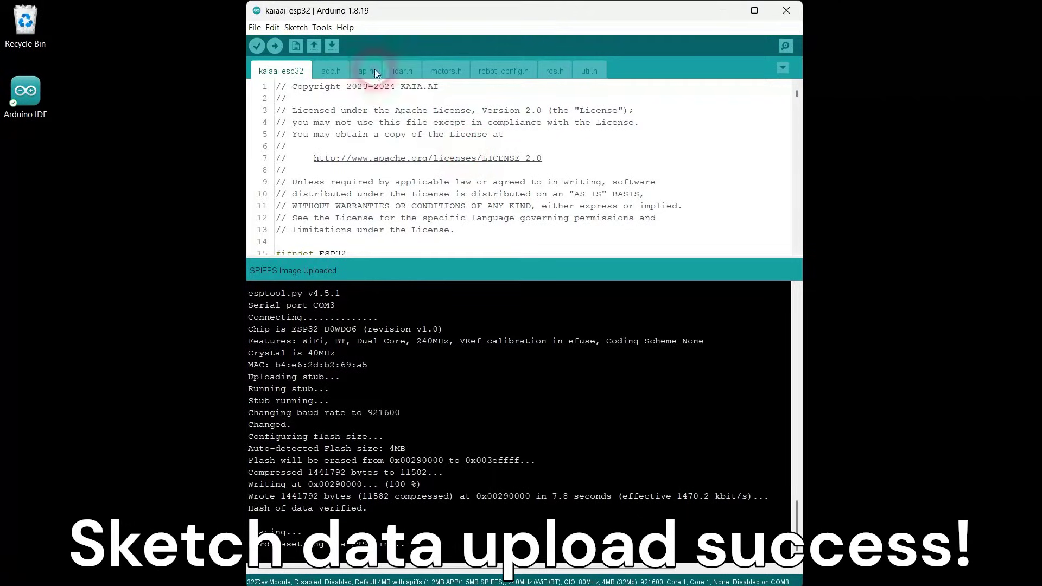
In the serial monitor, highlight the config.yaml loaded and KAIA.AI WiFi setup lines.
click(323, 29)
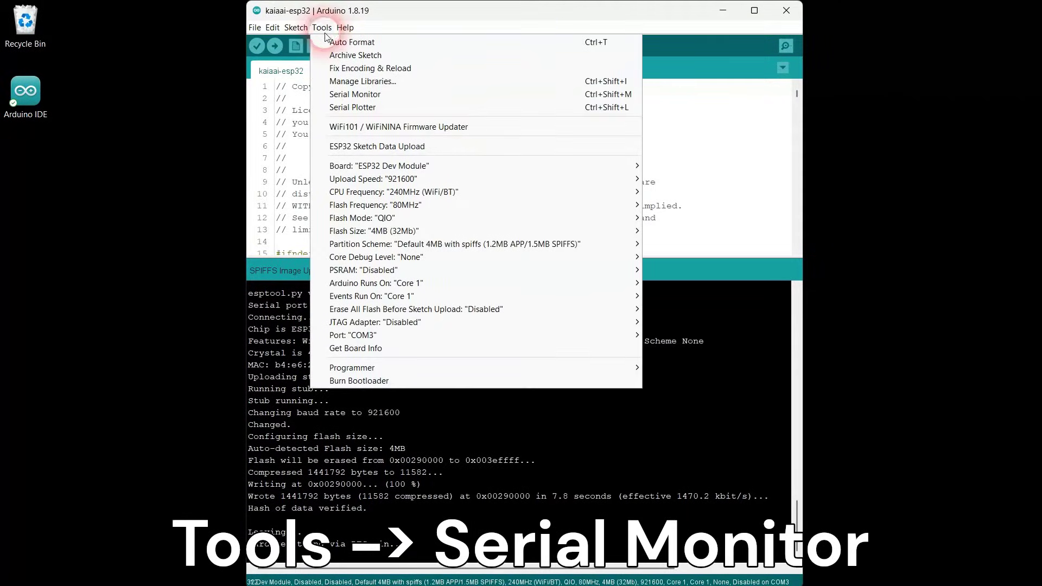
click(358, 95)
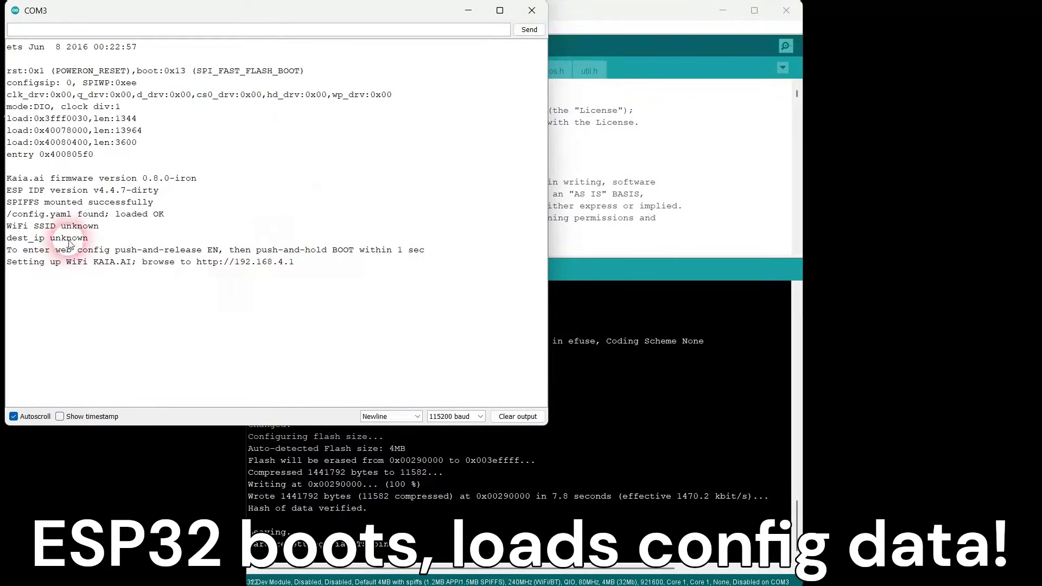
drag(6, 214, 163, 215)
click(121, 277)
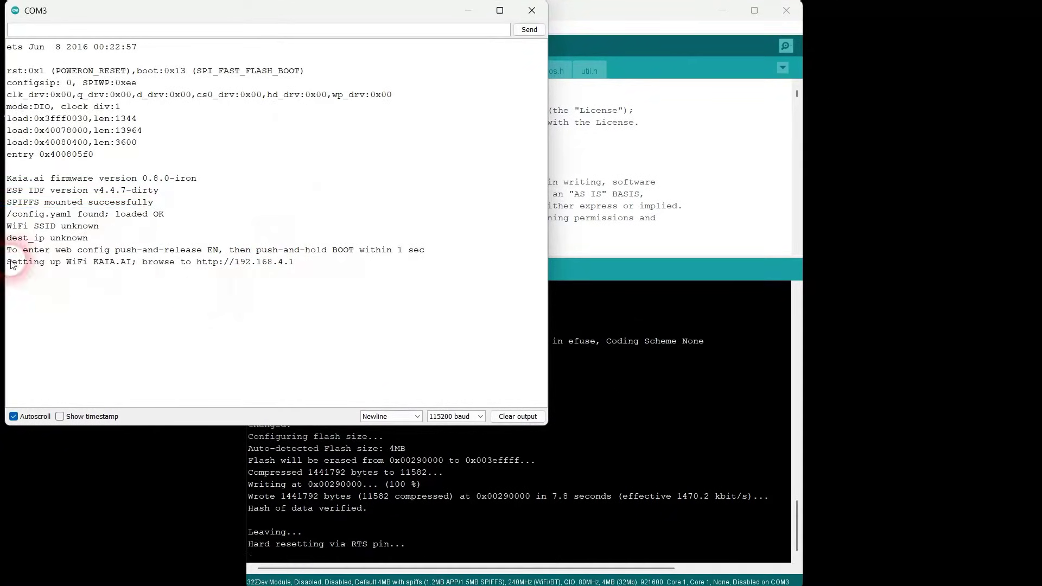
drag(7, 261, 295, 262)
click(236, 304)
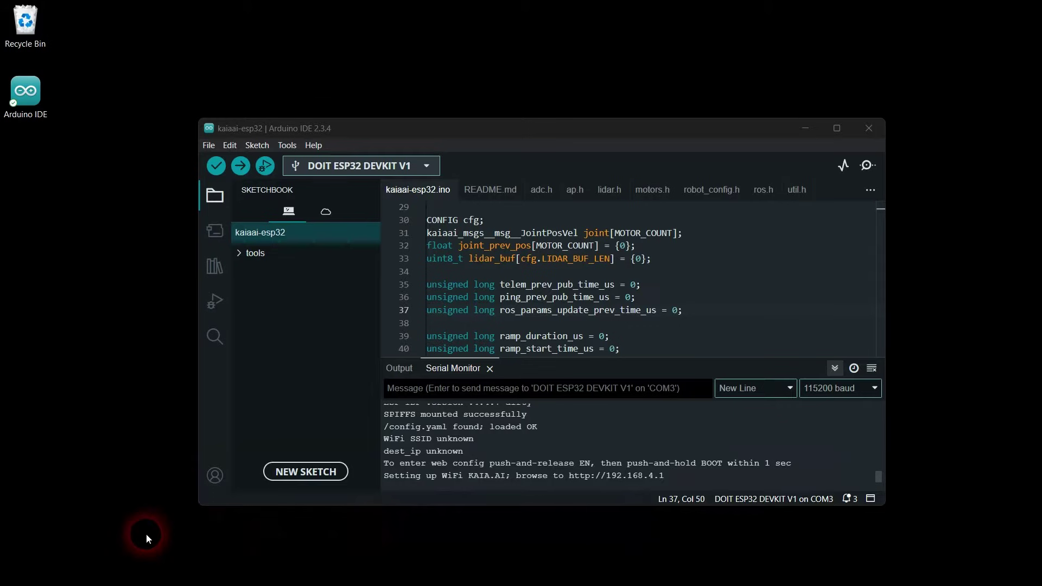
Run ipconfig in Command Prompt and copy the Wi-Fi IPv4 address 192.168.1.113.
click(17, 574)
text(c)
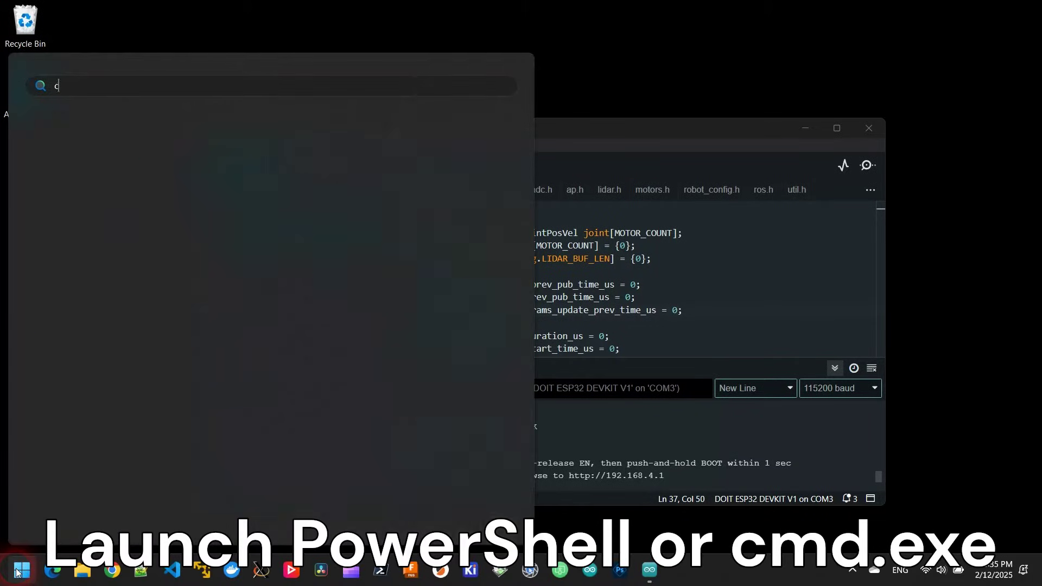
text(md)
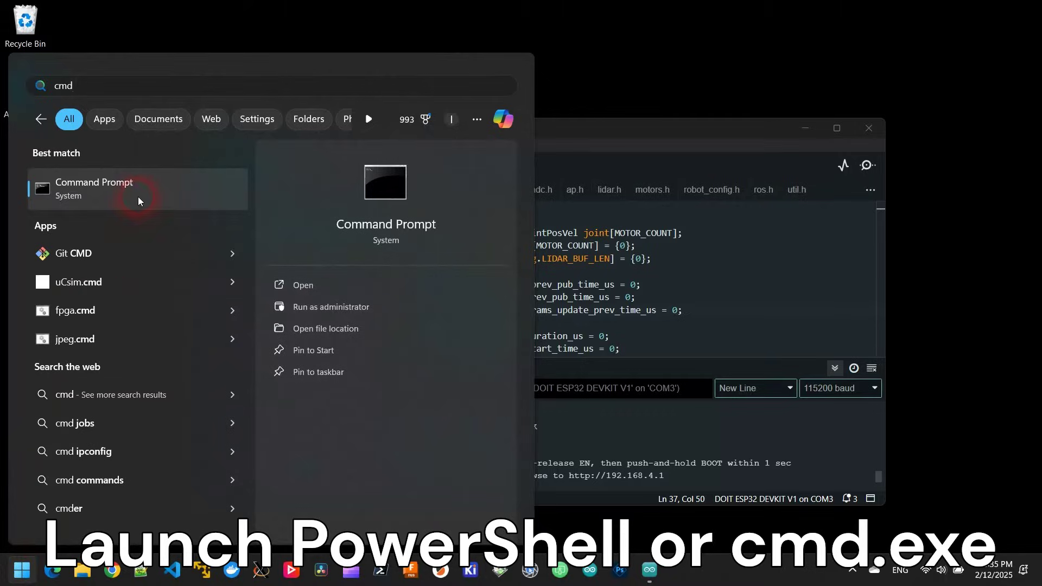
click(138, 197)
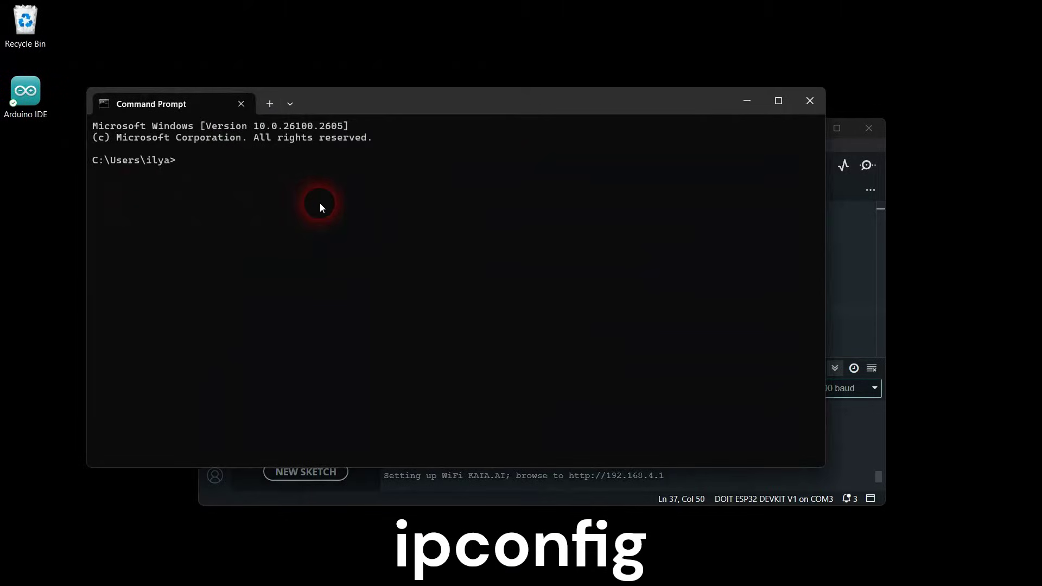
text(ipconfig)
key(Return)
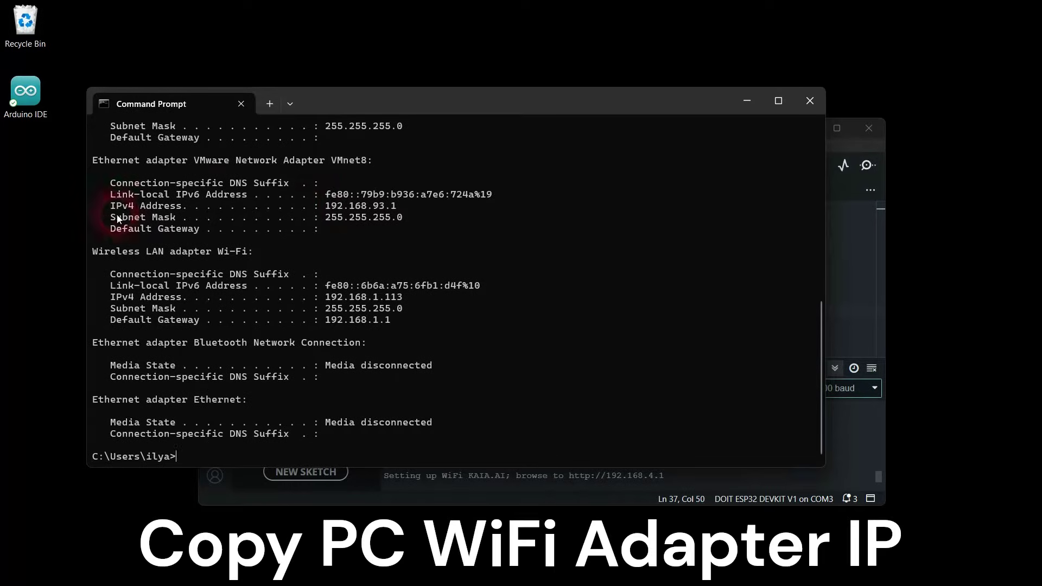
drag(92, 251, 256, 252)
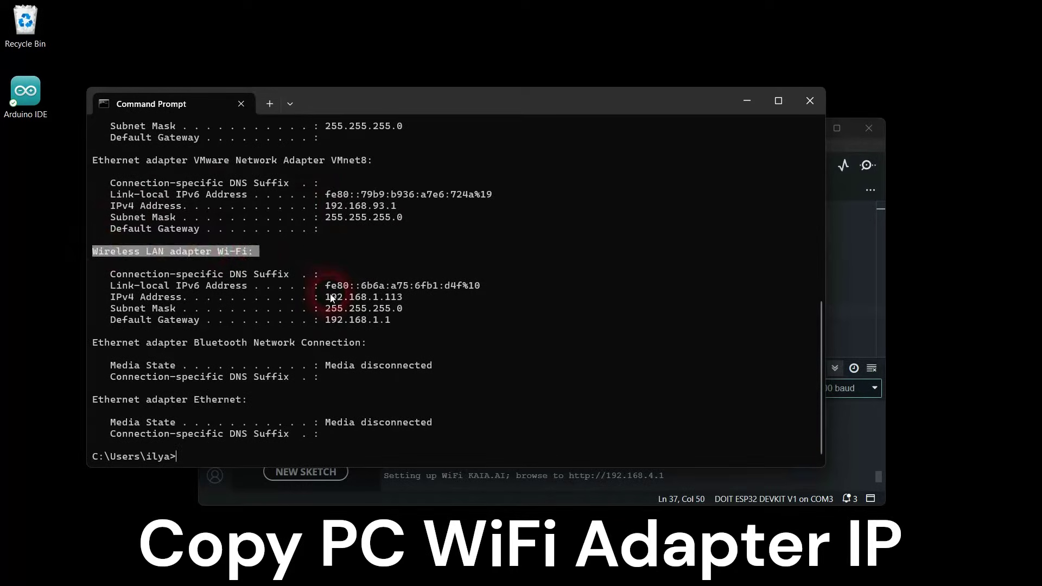
drag(325, 297, 391, 297)
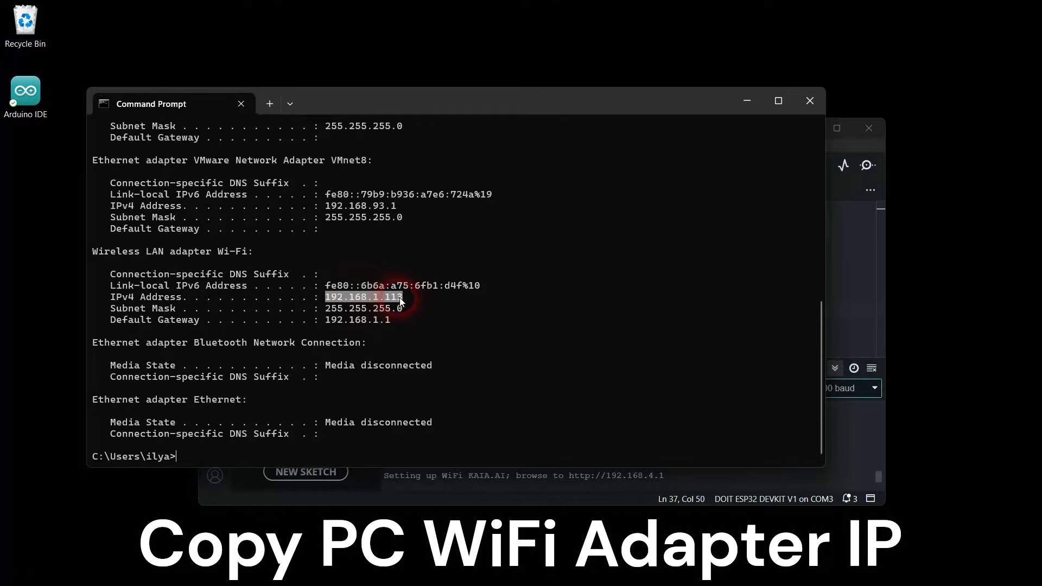
key(ctrl+c)
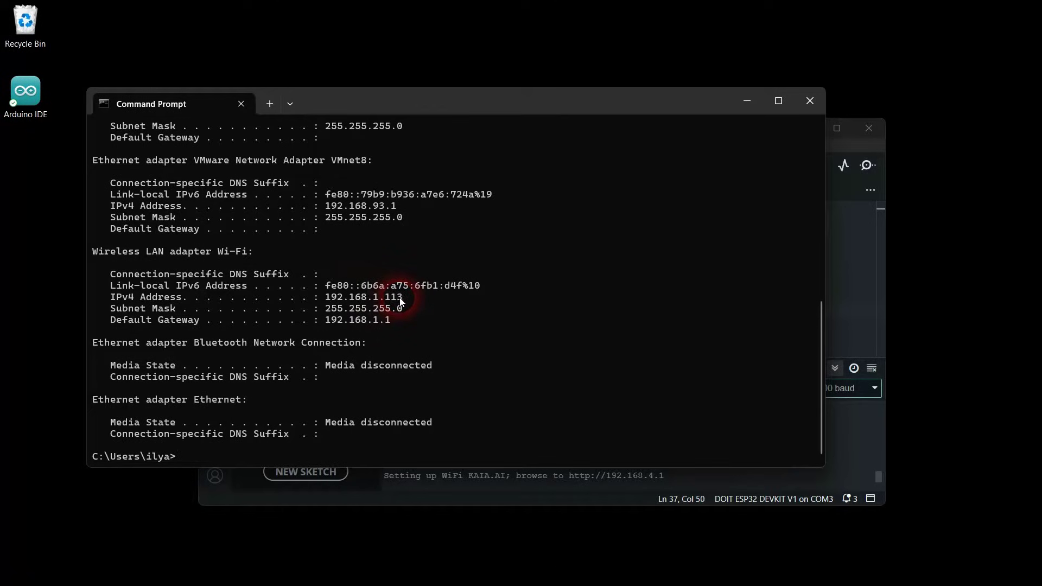
Close Command Prompt and connect the PC to the open KAIA.AI Wi-Fi network.
click(814, 99)
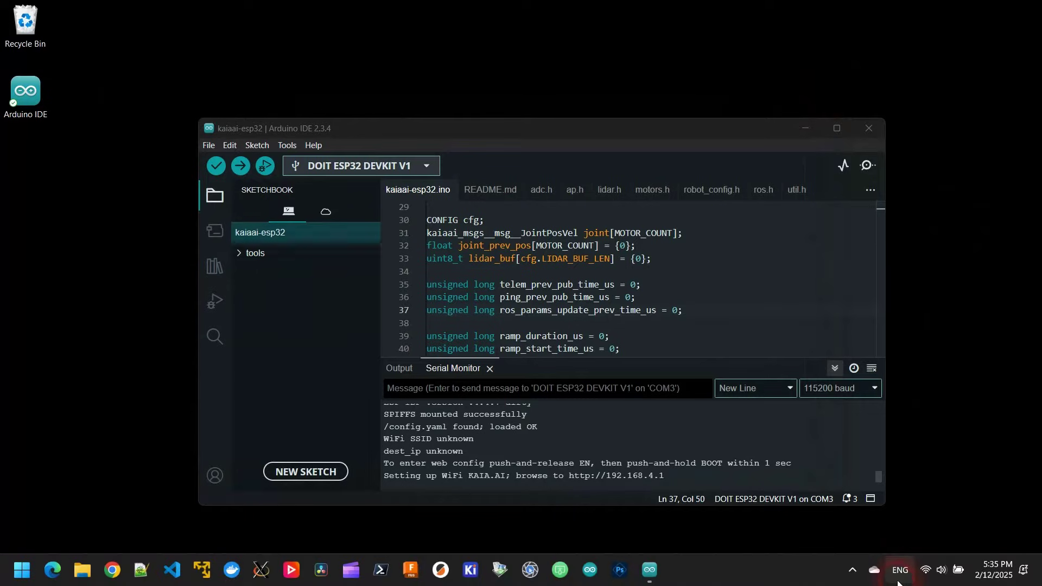
click(929, 569)
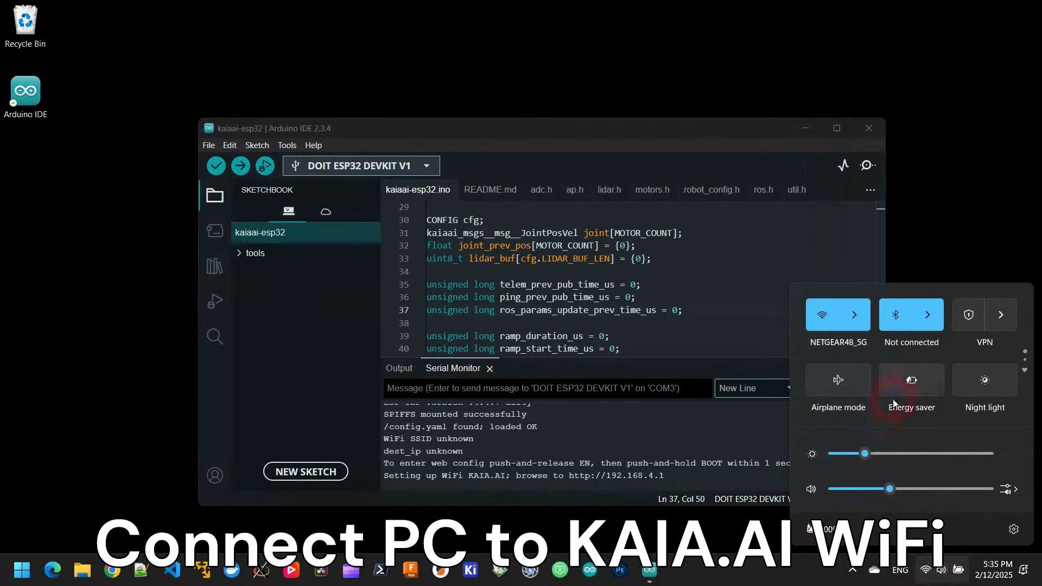
click(864, 321)
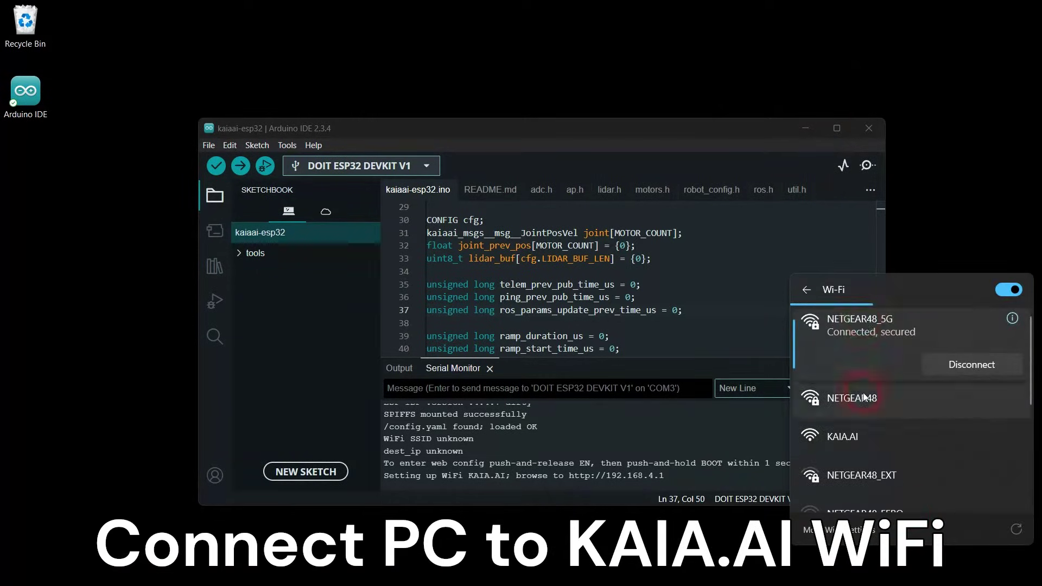
click(861, 439)
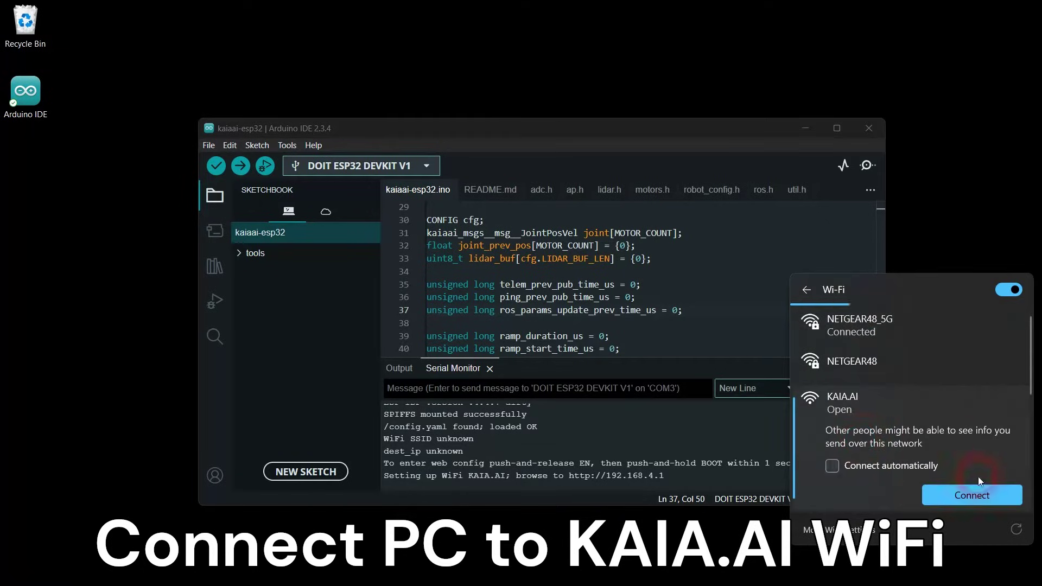
click(976, 496)
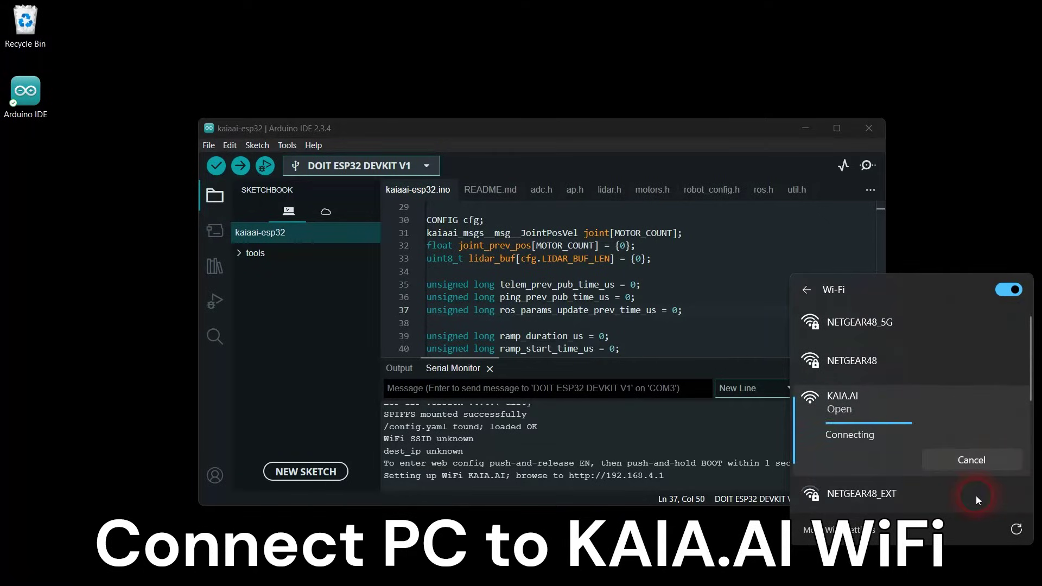
click(698, 530)
mouse_move(521, 584)
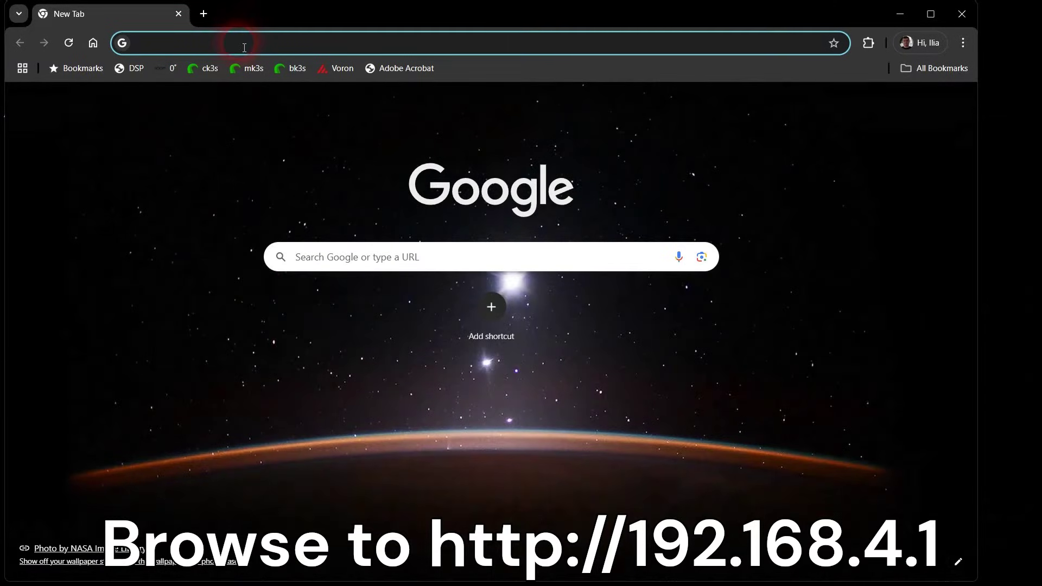
text(1)
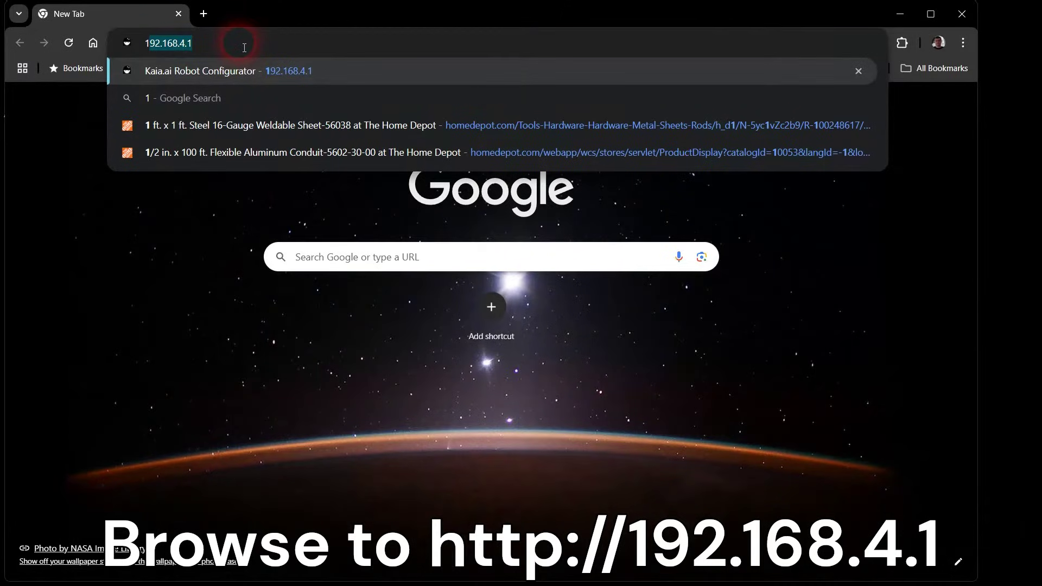
text(92.168)
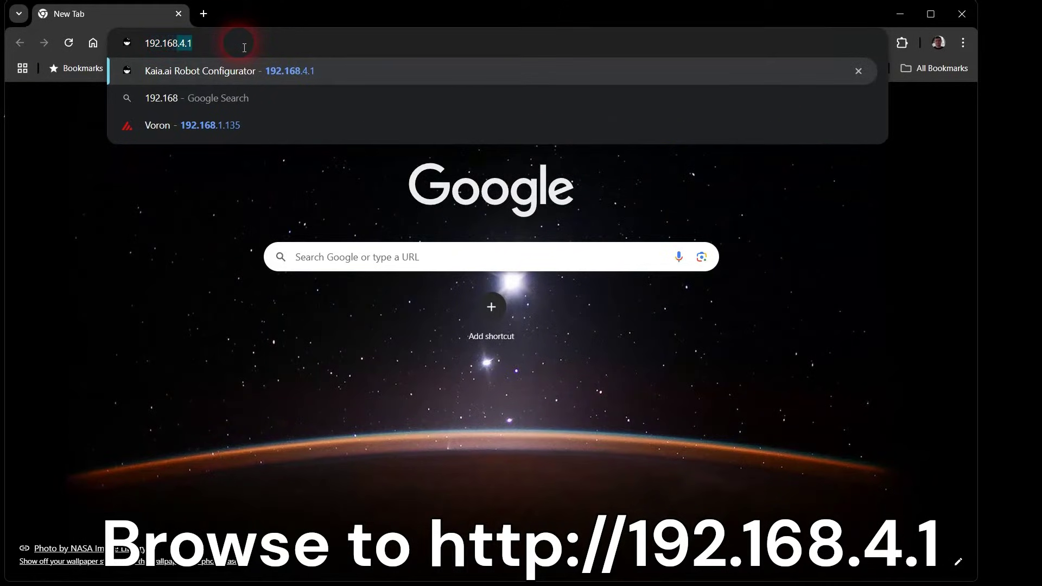
text(.1)
Fix the mistyped 192.168.4.1 address in Chrome's address bar.
key(BackSpace)
key(BackSpace)
text(4.1)
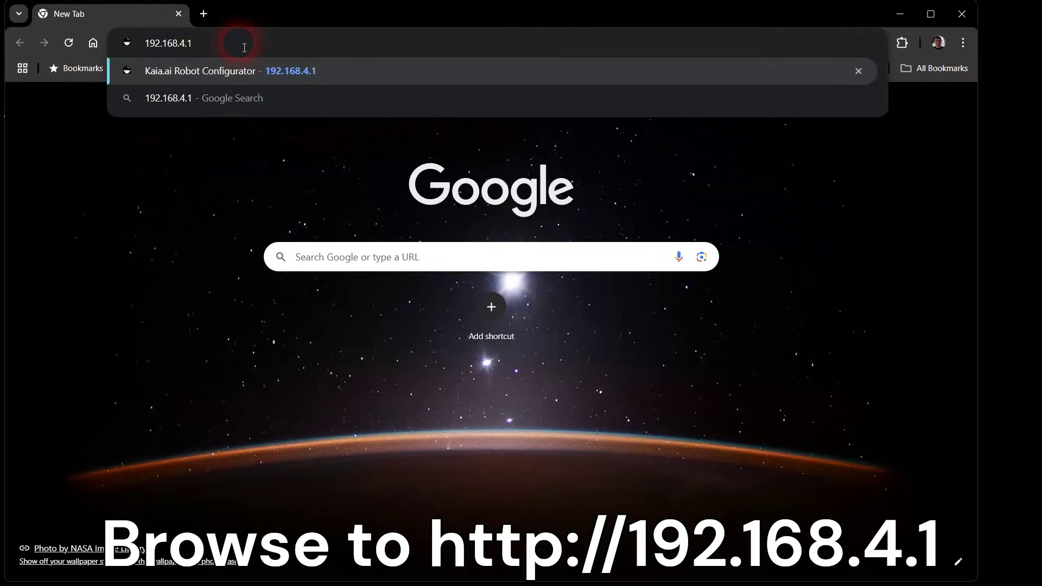
Submit the configurator form with SSID NETGEAR48, the WiFi password and PC IP 192.168.1.113.
key(Return)
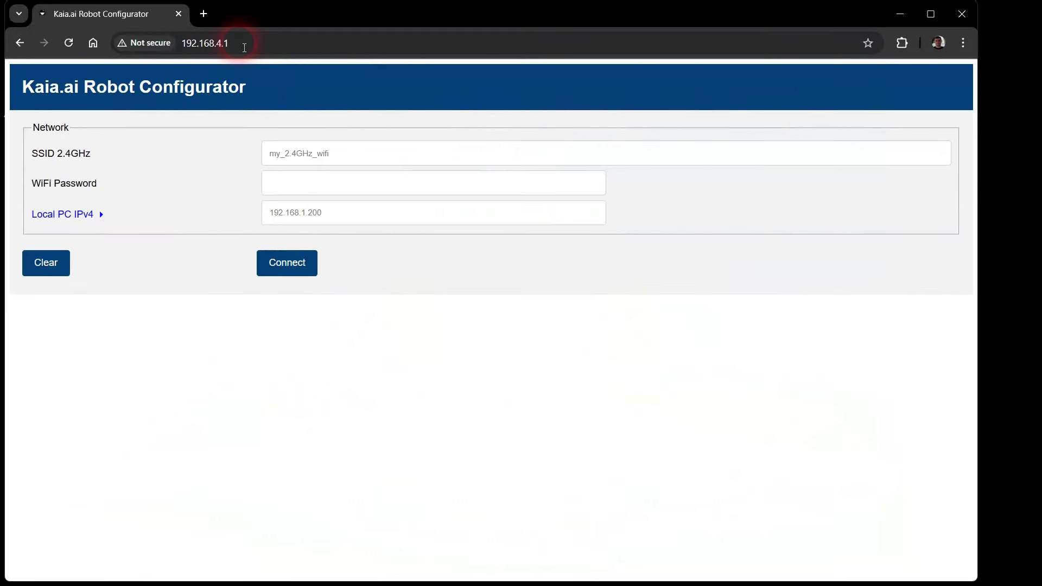
click(290, 152)
text(NETGEAR4)
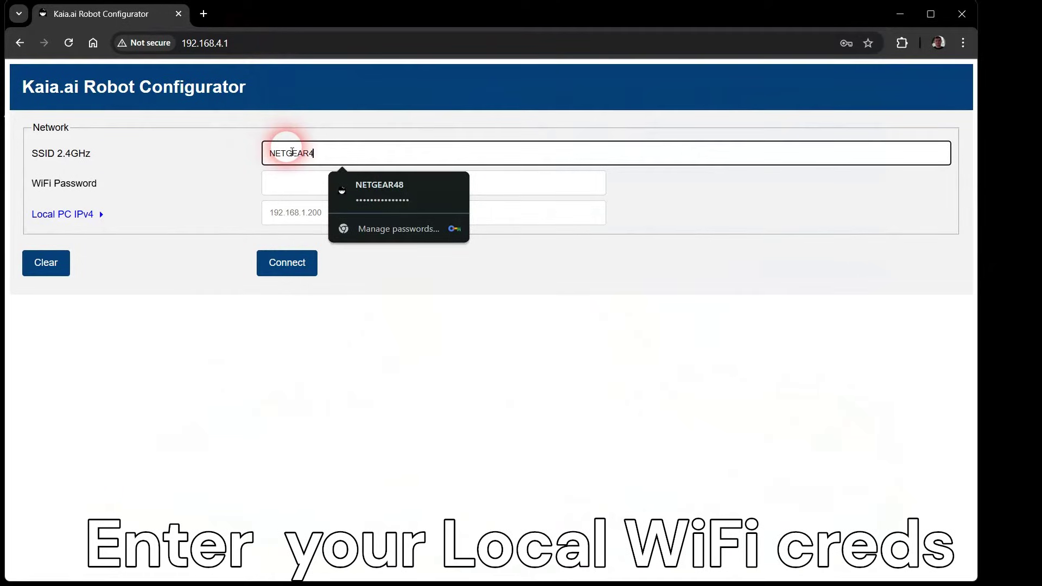
text(8)
key(Tab)
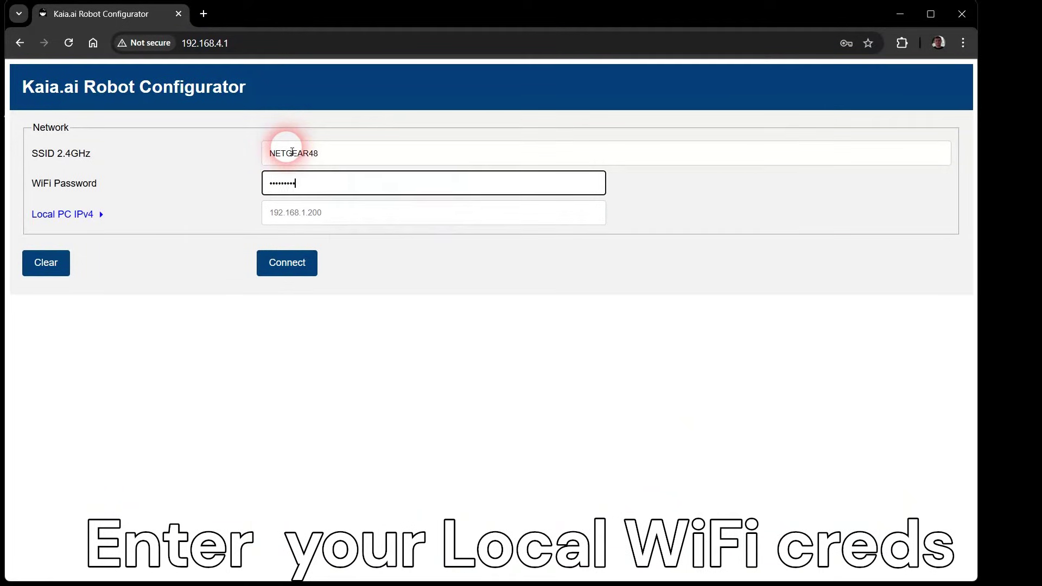
key(Tab)
text(192.168.1.113)
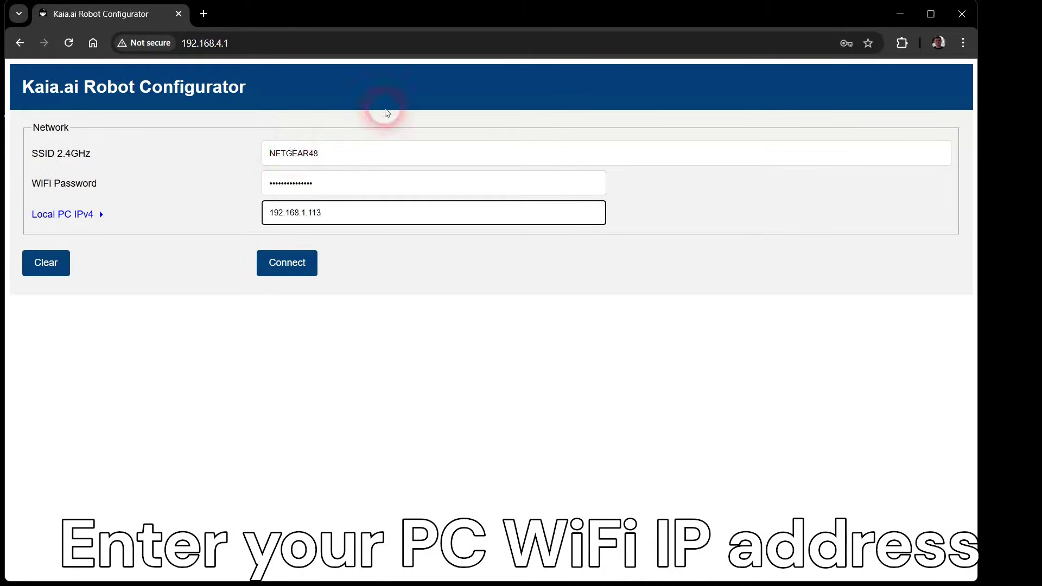
click(289, 264)
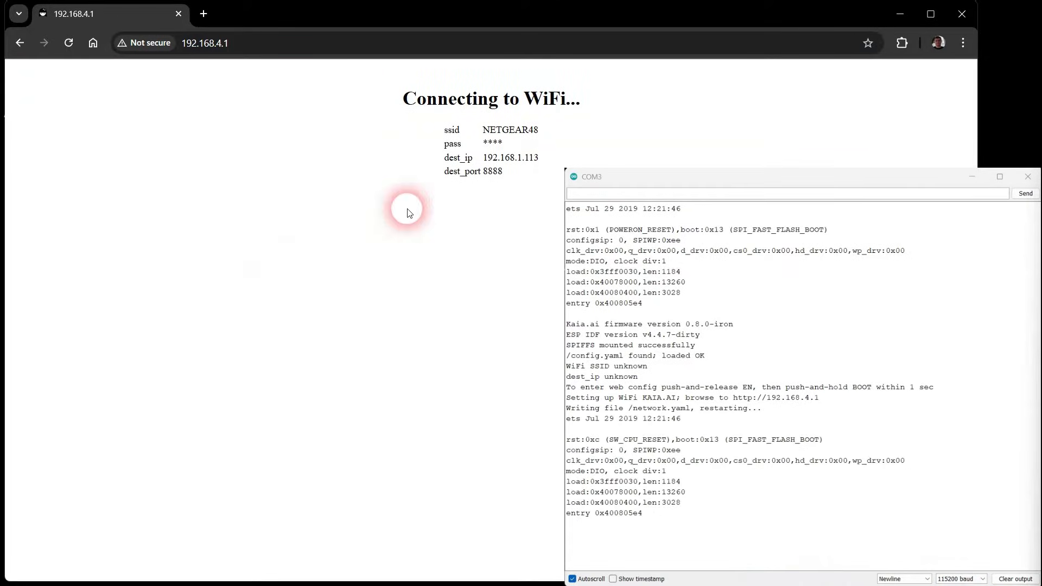
Close the Chrome configurator window once the robot starts connecting to NETGEAR48.
click(962, 14)
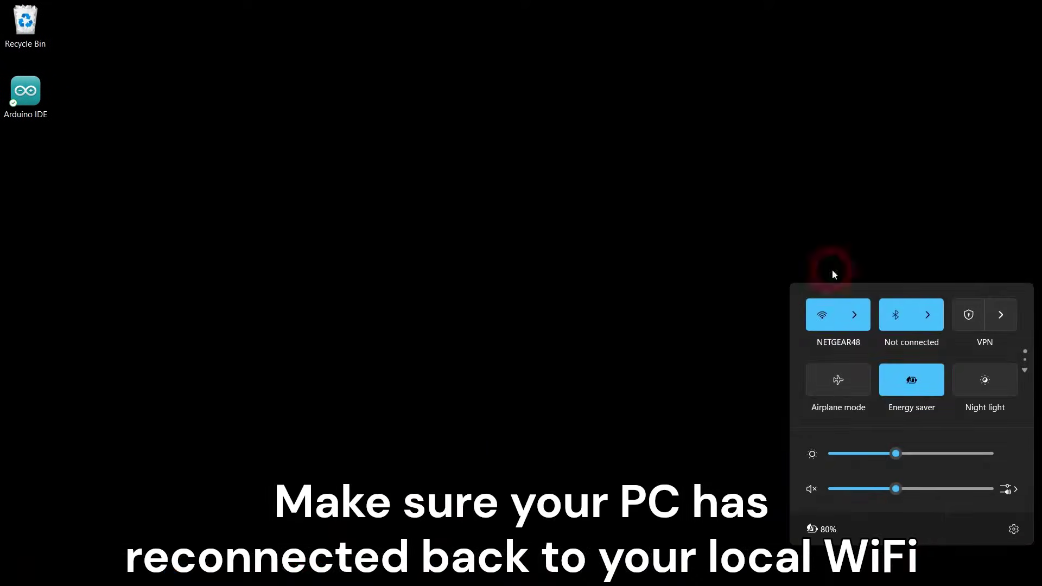
Confirm Docker Desktop is running, then close its window and the tray panels.
click(744, 486)
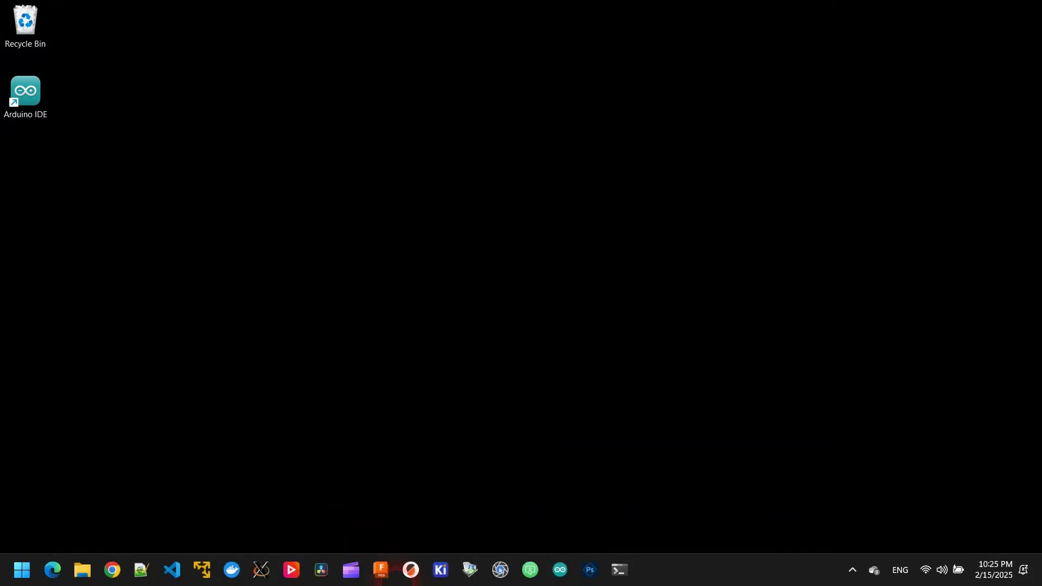
click(237, 572)
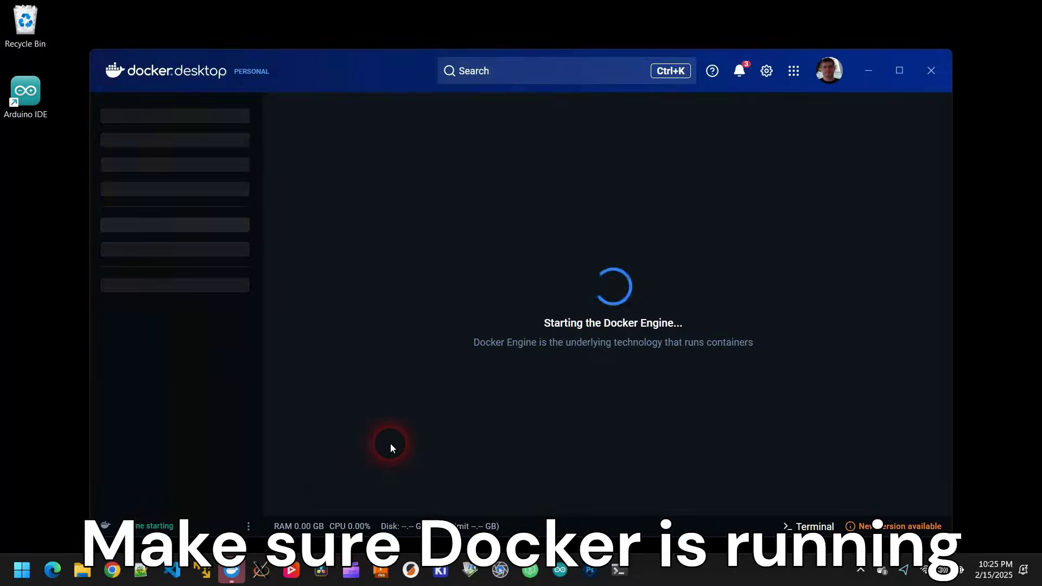
click(931, 70)
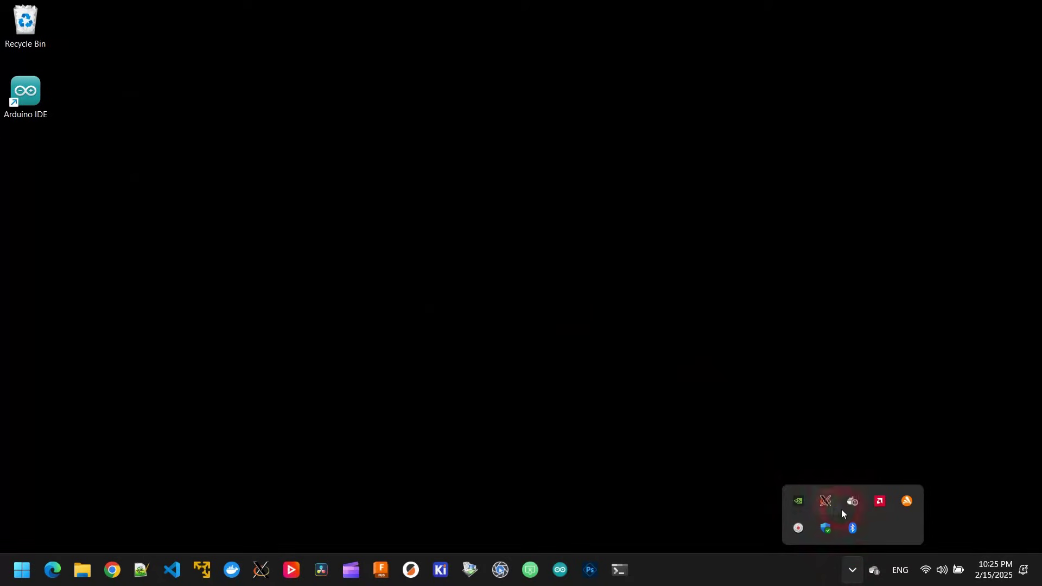
click(662, 555)
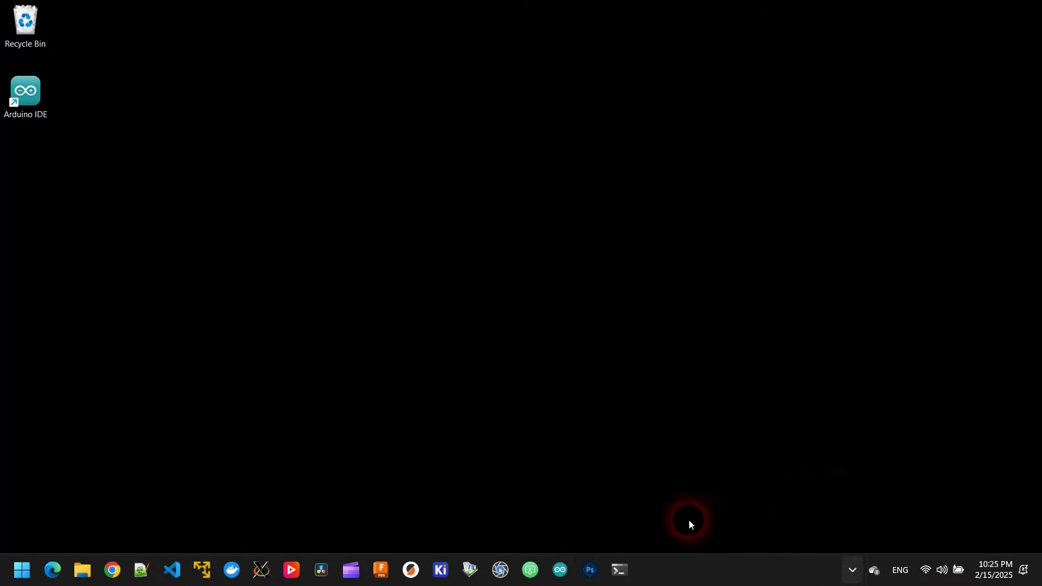
click(620, 577)
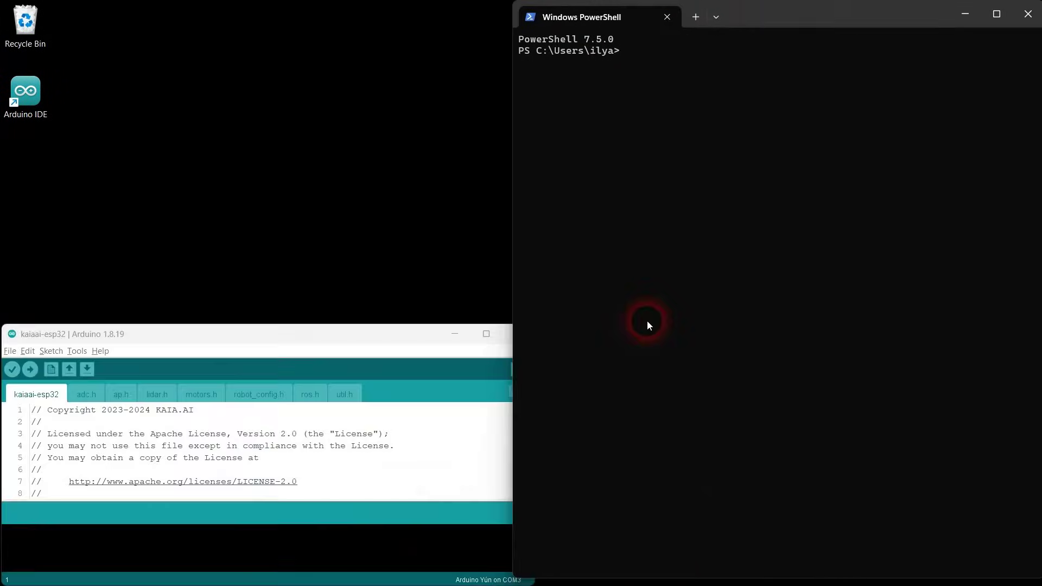
Start the makerspet container from kaiaai/kaiaai:iron using the pasted docker run command.
text(docker run --name makerspet -it --rm -p 8888:8888/udp -p 4430:4430/tcp -e DISPLAY=host.docker.internal:0.0 -e LIBGL_ALWAYS_INDIRECT=0 kaiaai/kaiaai:iron)
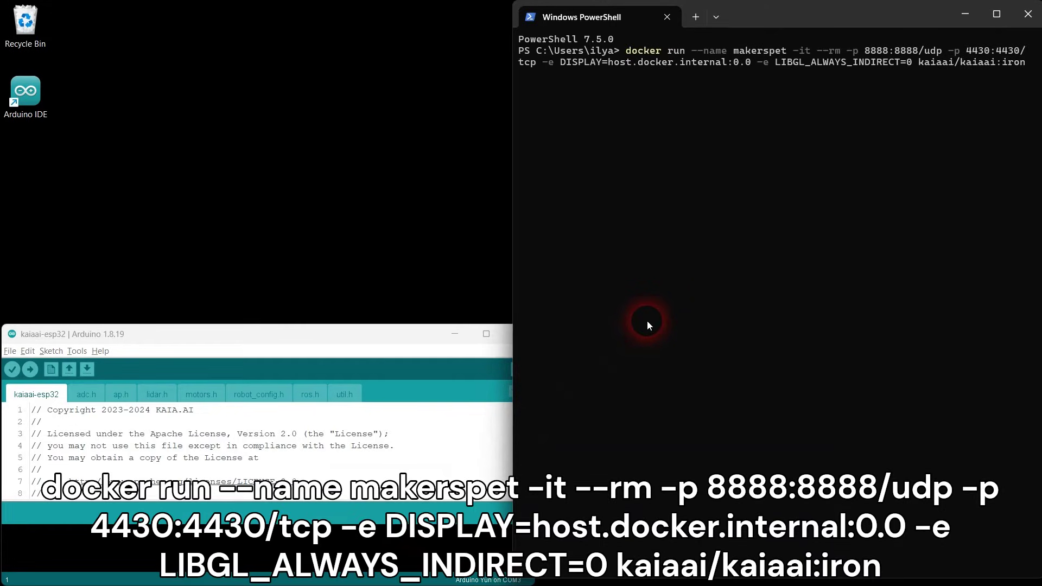
key(Return)
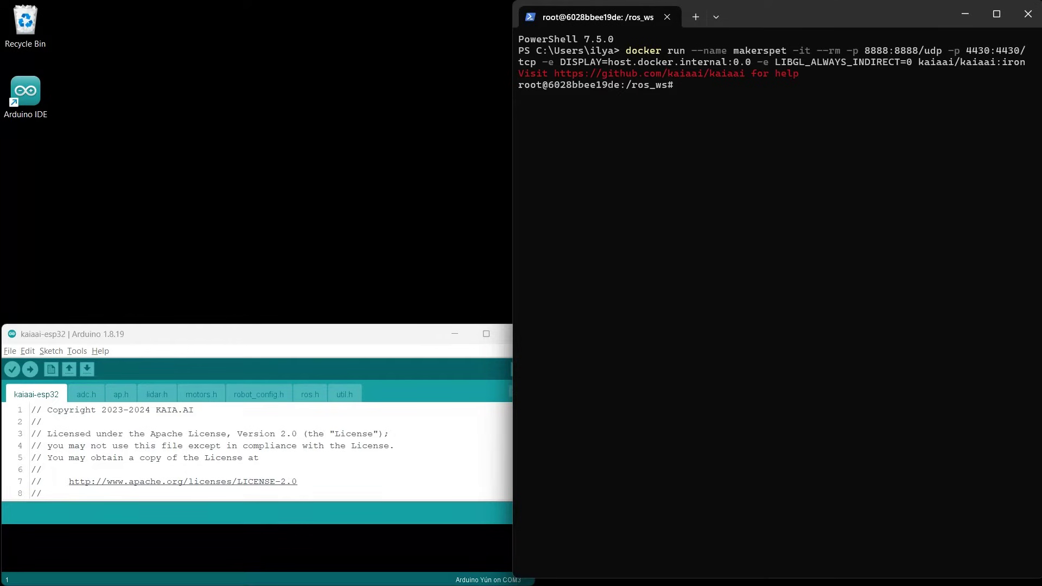
Open the Arduino IDE Serial Monitor to watch the robot's boot log on COM3.
click(77, 351)
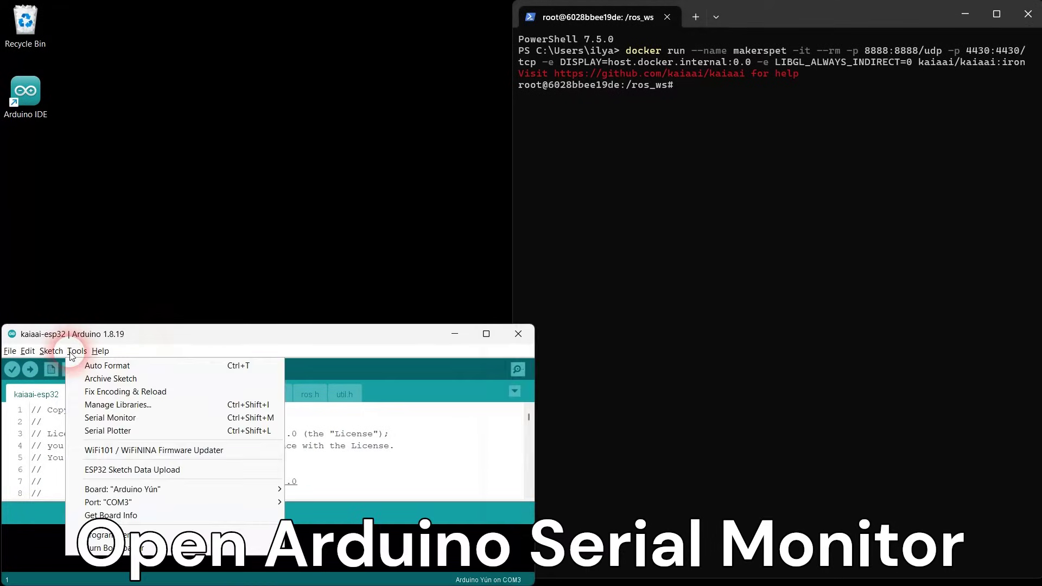
click(111, 418)
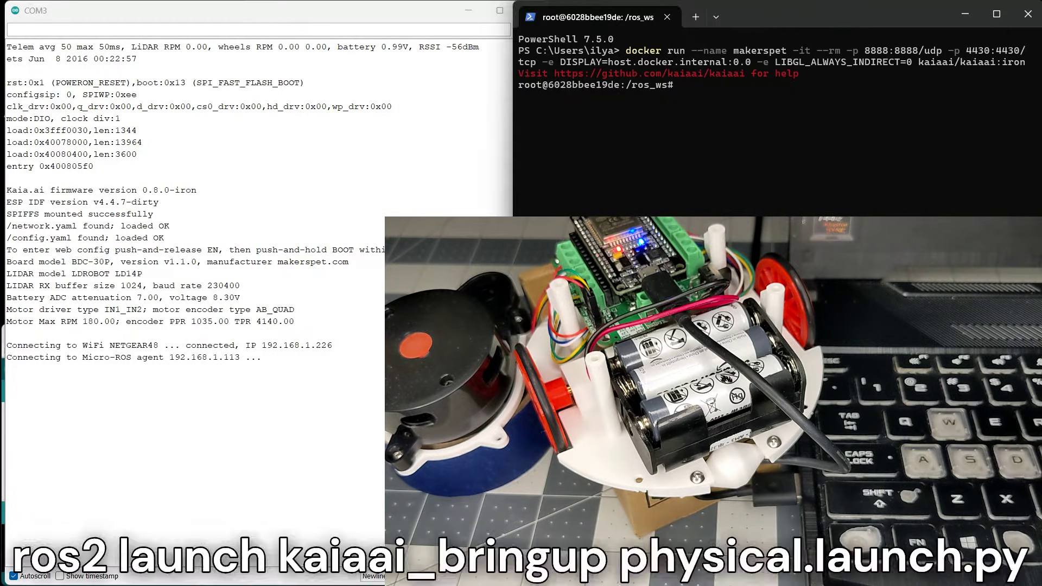
text(ros2 launch kaiaai_bringup physical.launch.py)
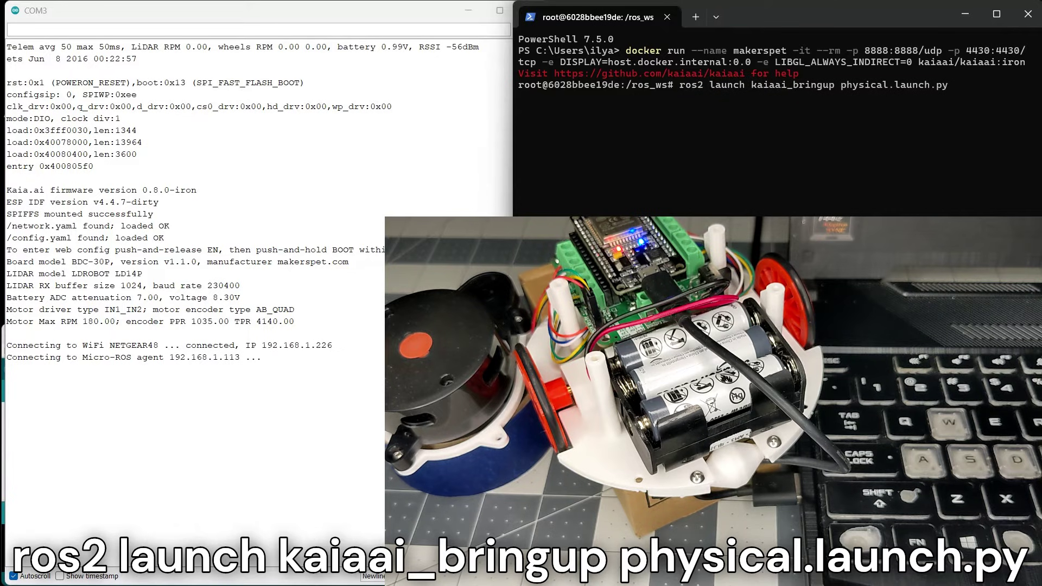
Launch kaiaai_bringup physical.launch.py so the robot connects to the Micro-ROS agent.
key(Return)
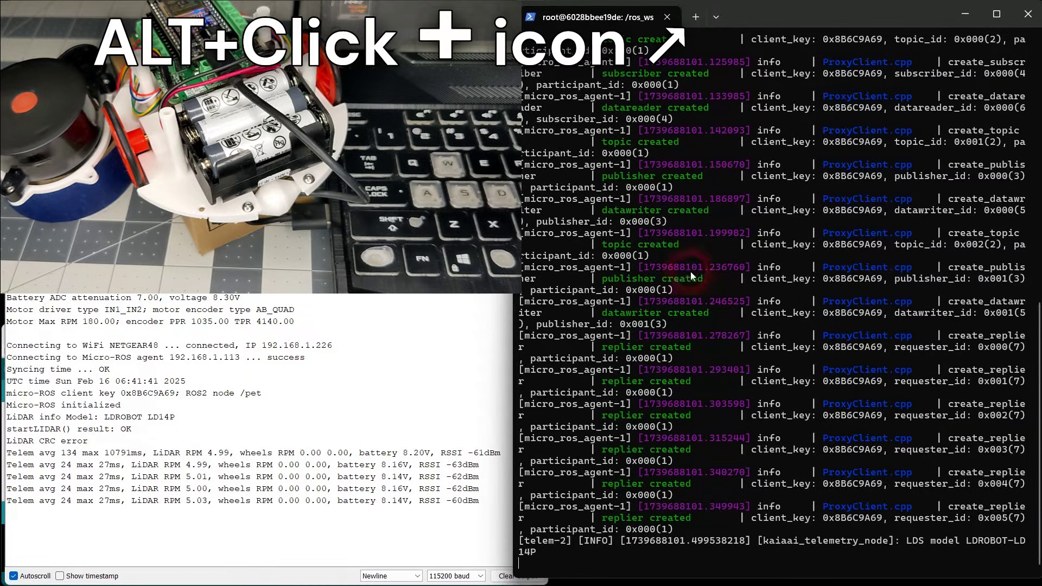
Split off a new terminal pane, enter the container and start keyboard teleop.
alt+click(698, 21)
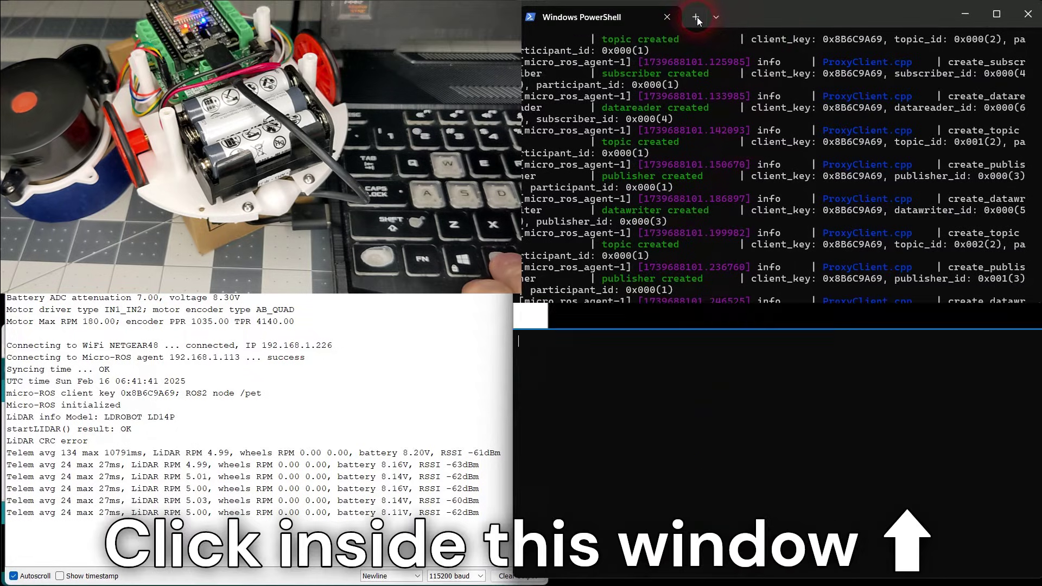
click(734, 346)
key(Up)
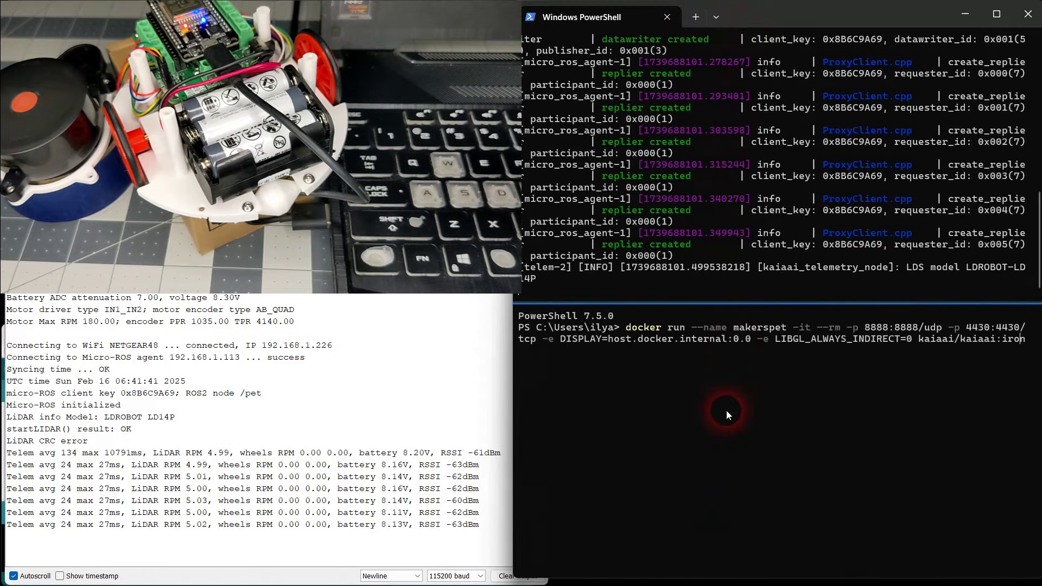
key(Up)
key(Up)
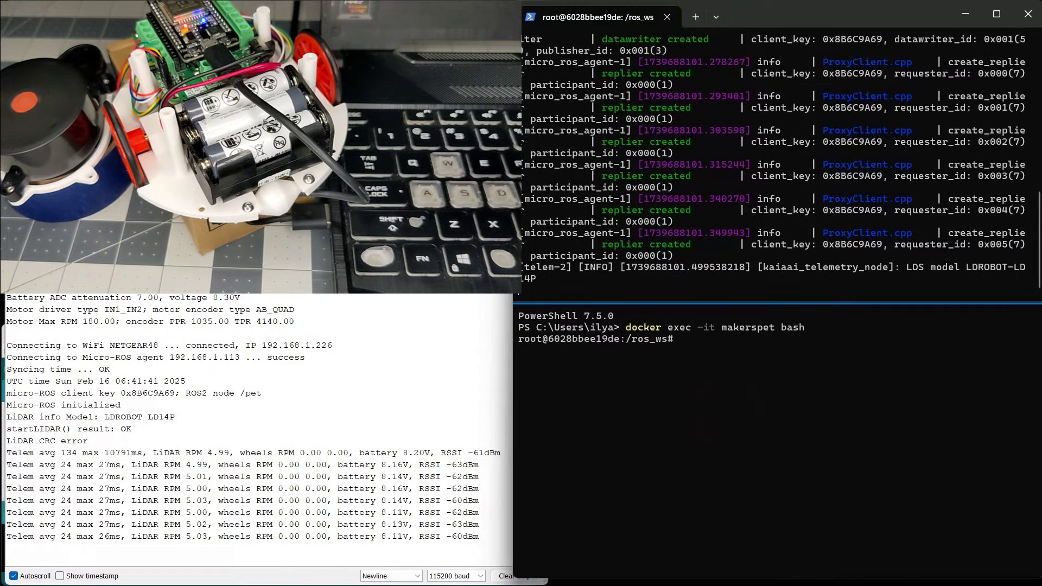
key(Up)
key(Up)
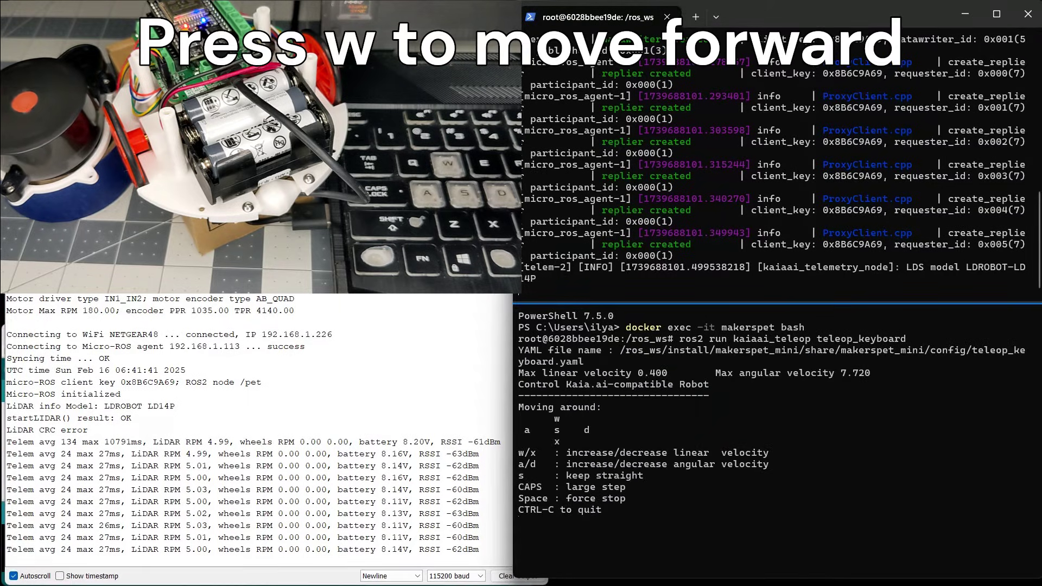
Drive forward, raising linear velocity in 0.05 increments up to the 0.400 maximum.
key(w)
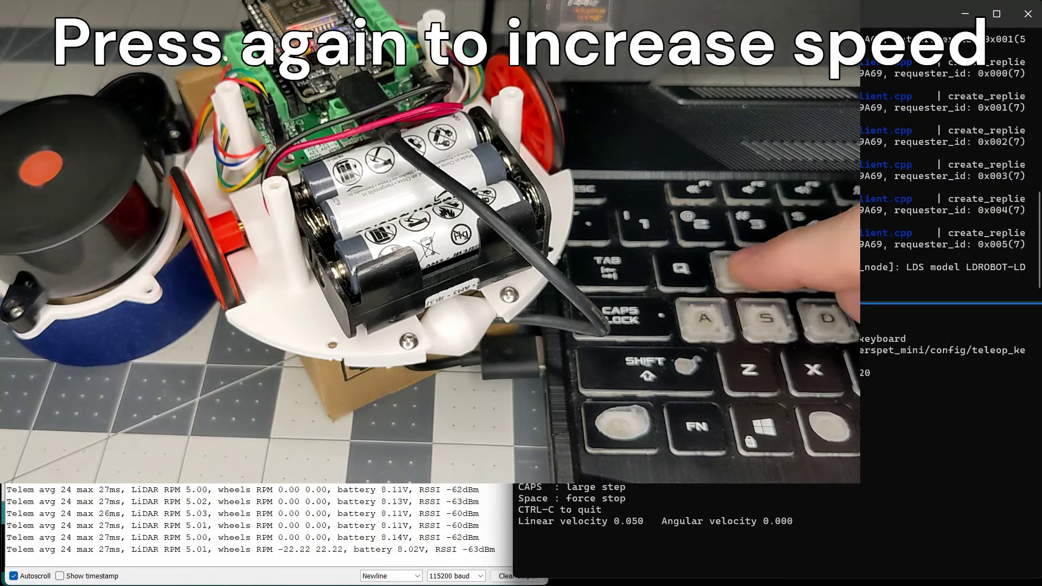
key(w)
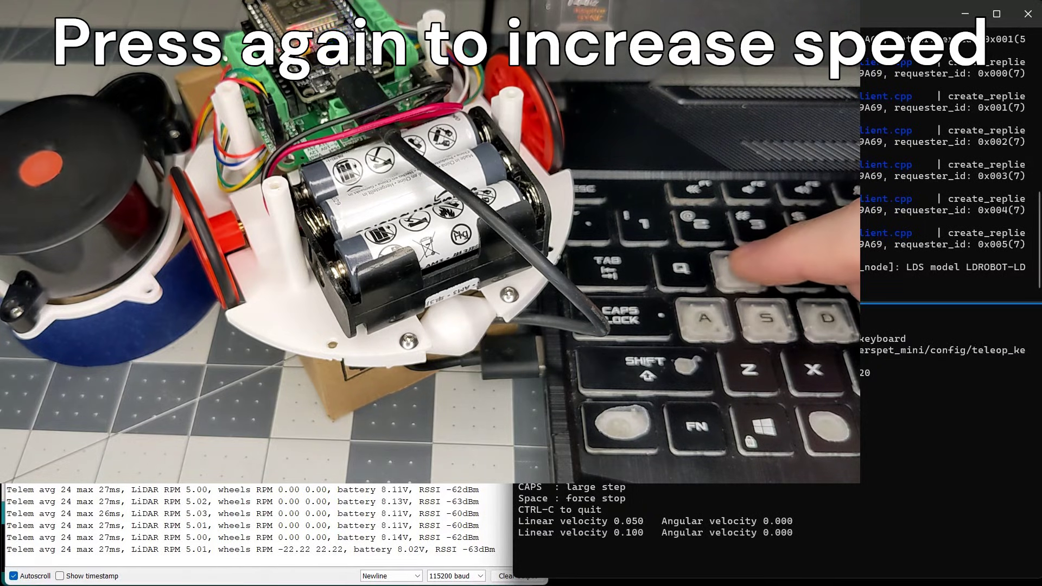
key(w)
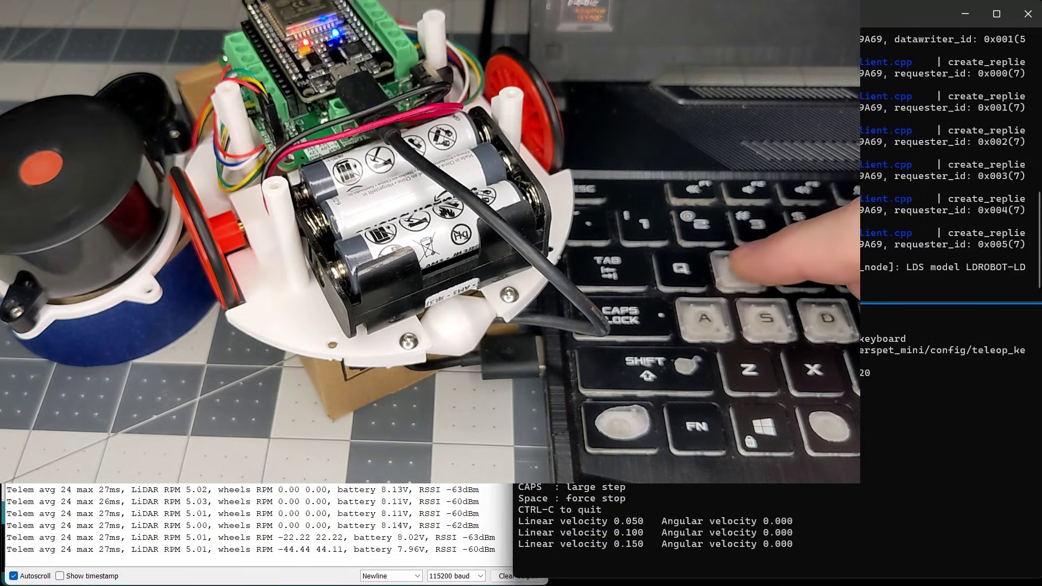
key(w)
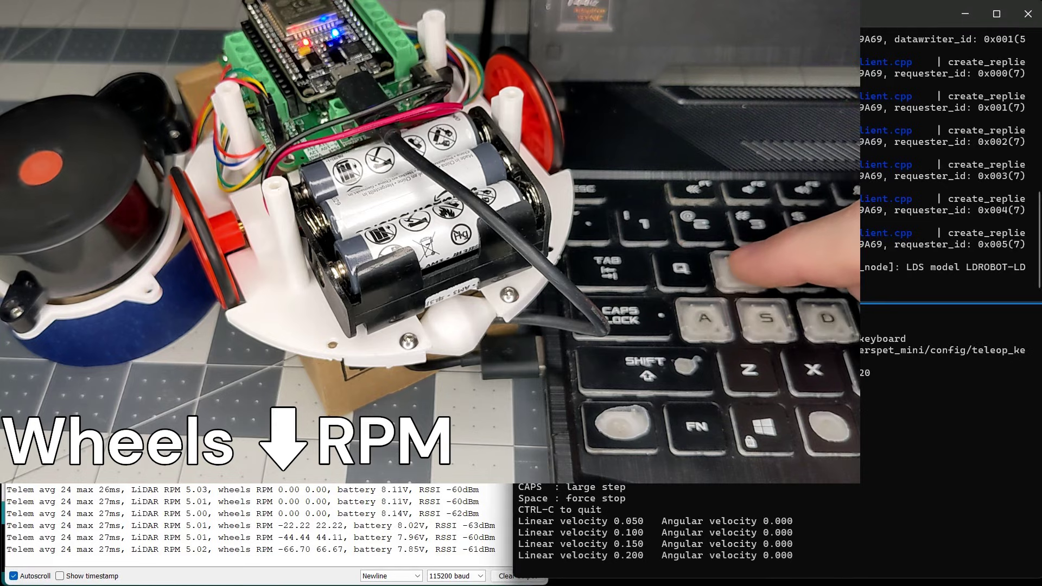
key(w)
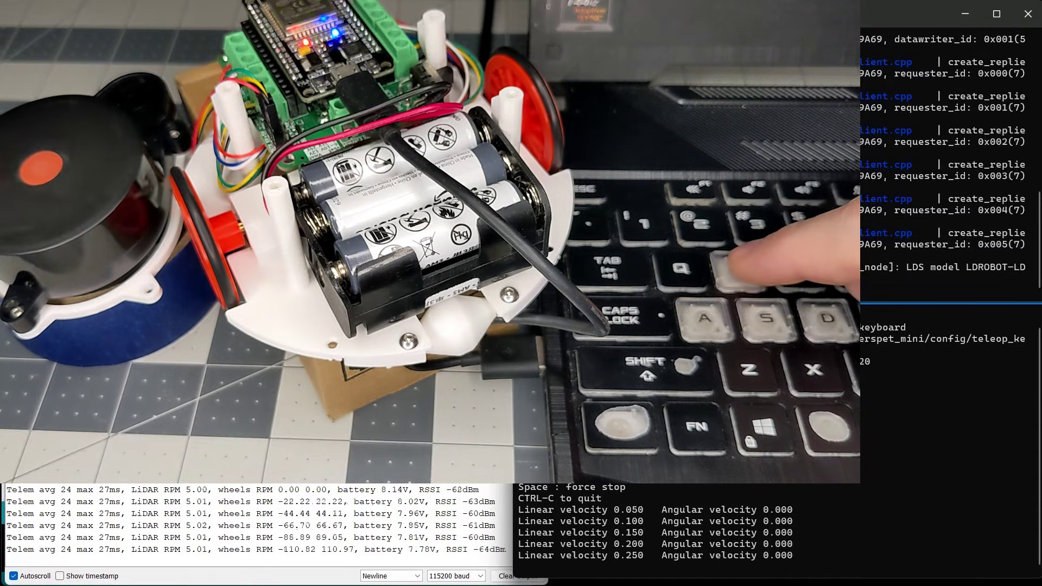
key(w)
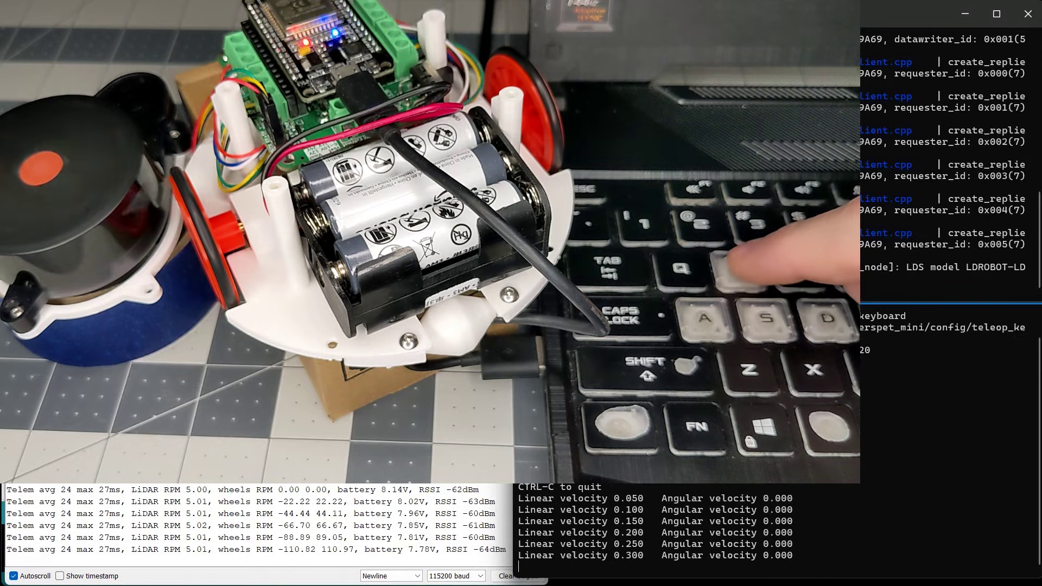
key(w)
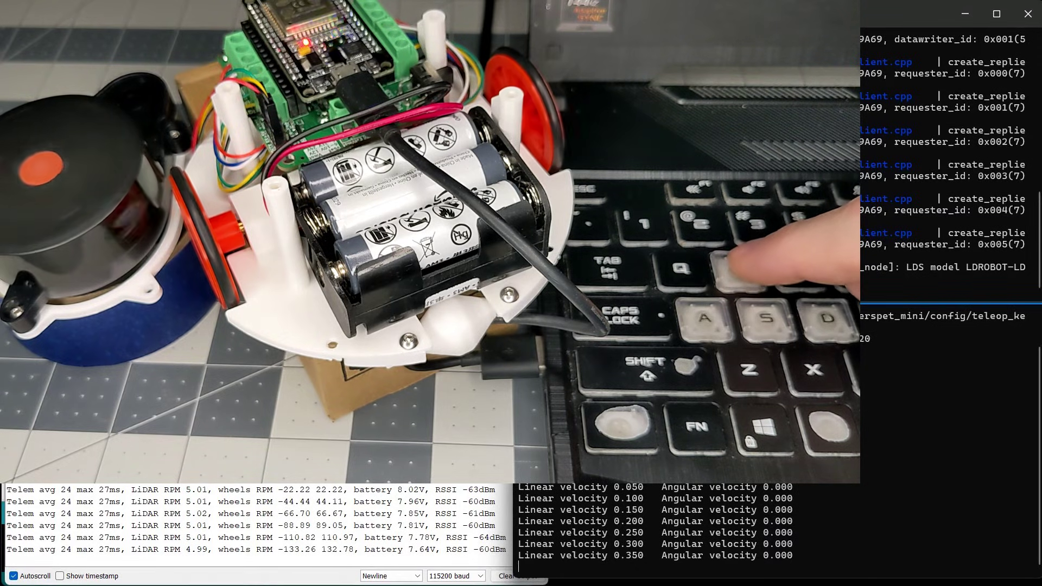
key(w)
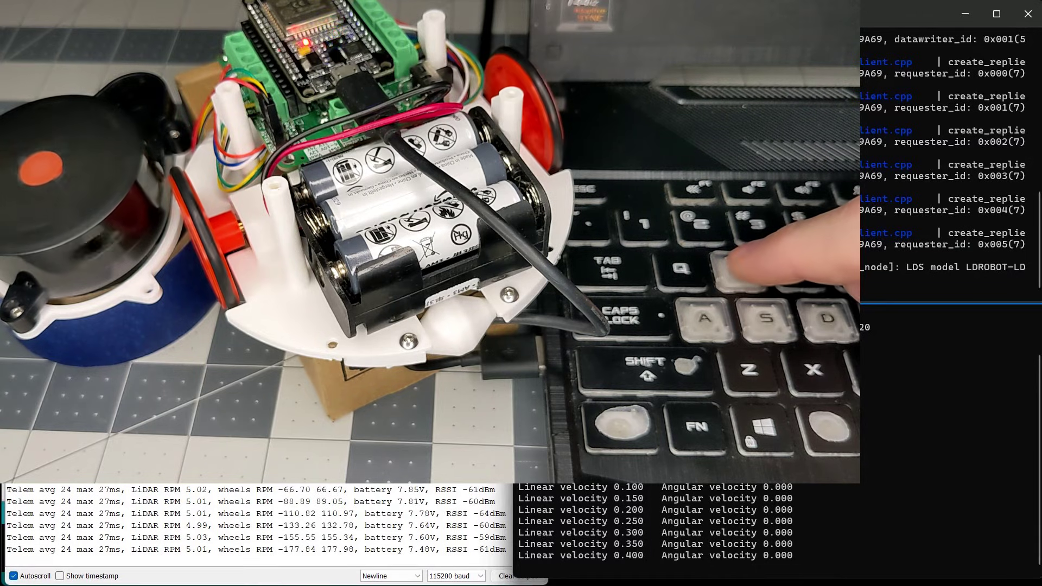
Slow the robot and decelerate it through zero into reverse.
key(x)
key(x)
key(x)
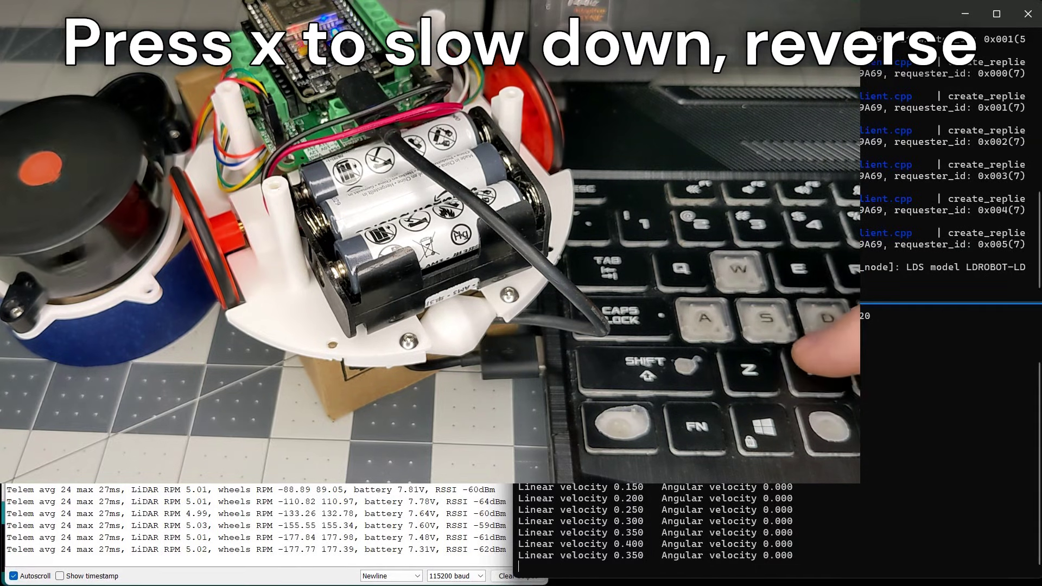
key(x)
key(x)
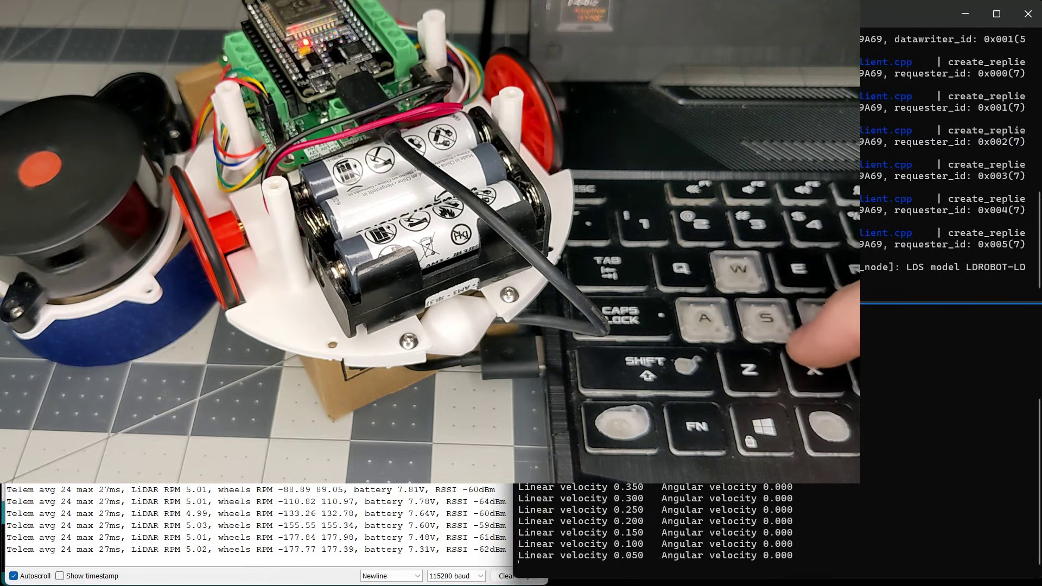
key(x)
key(x)
key(x)
key(x)
key(x)
key(x)
key(x)
key(x)
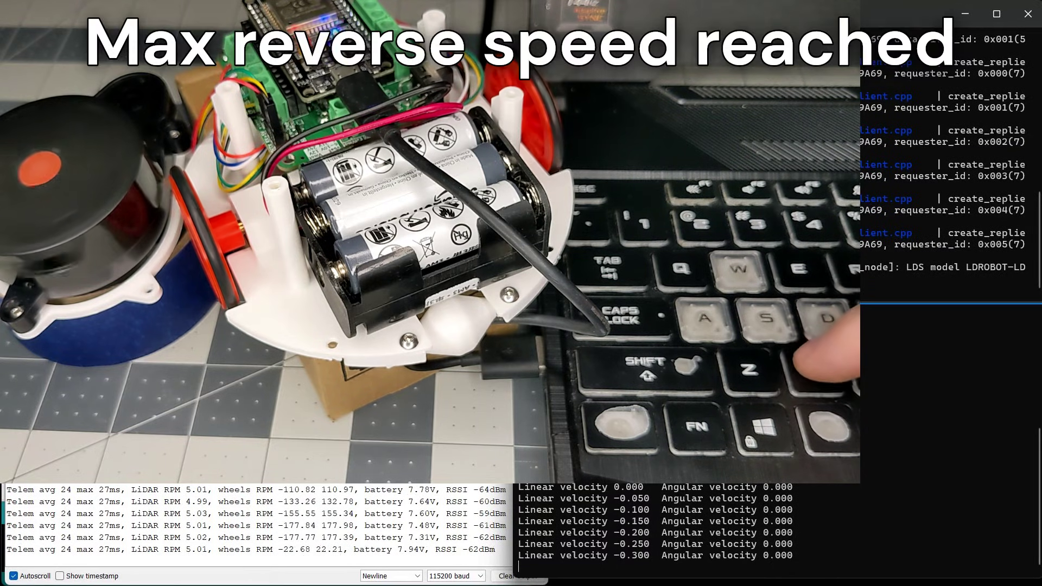
key(x)
key(x)
key(x)
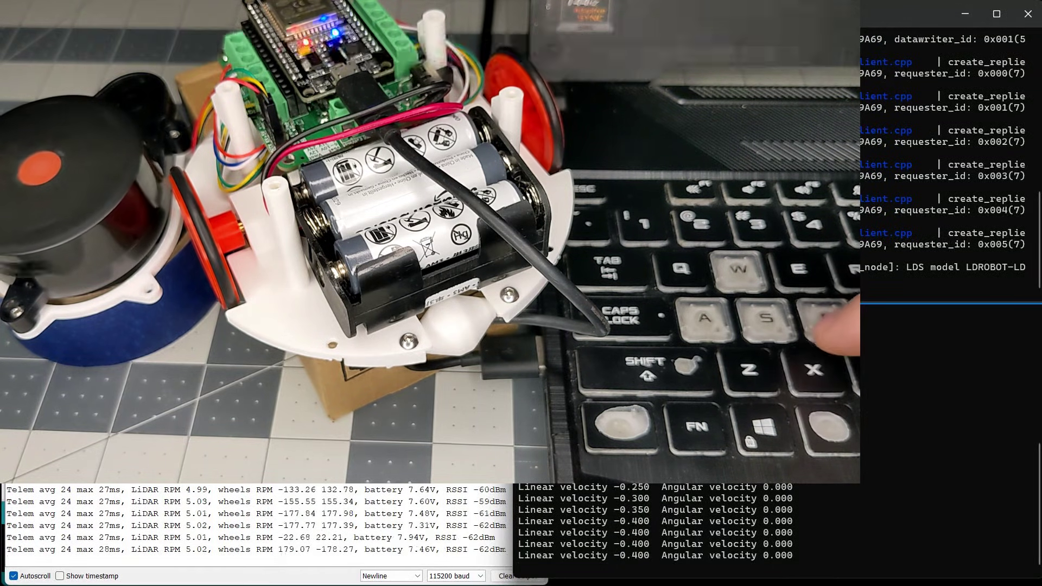
Stop driving and spin the robot right, increasing the spin rate.
key(space)
key(d)
key(d)
key(d)
key(d)
key(d)
key(d)
key(d)
key(d)
key(d)
key(d)
key(d)
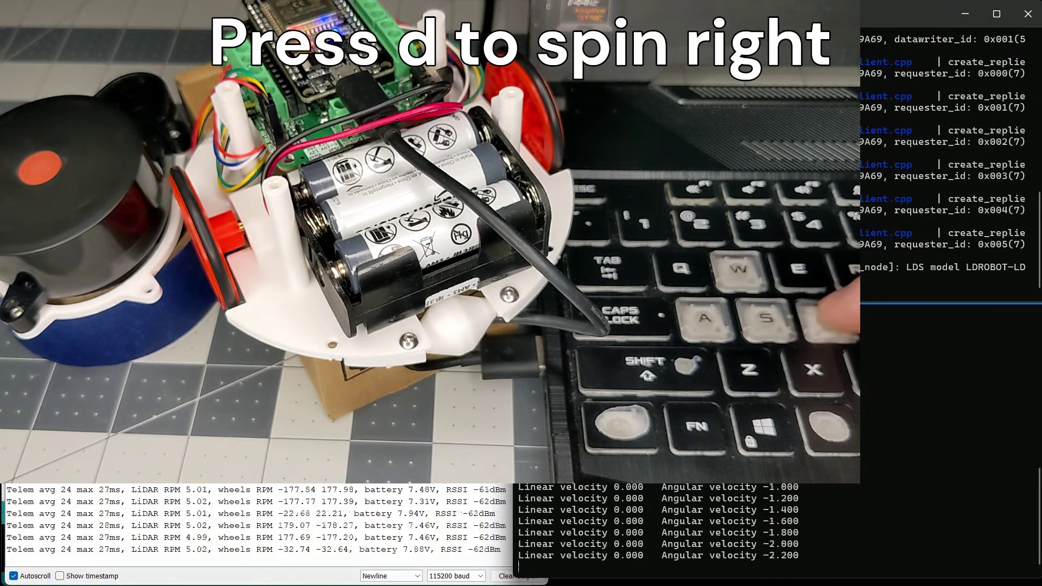
key(d)
key(d)
key(d)
key(d)
key(d)
key(d)
key(d)
key(d)
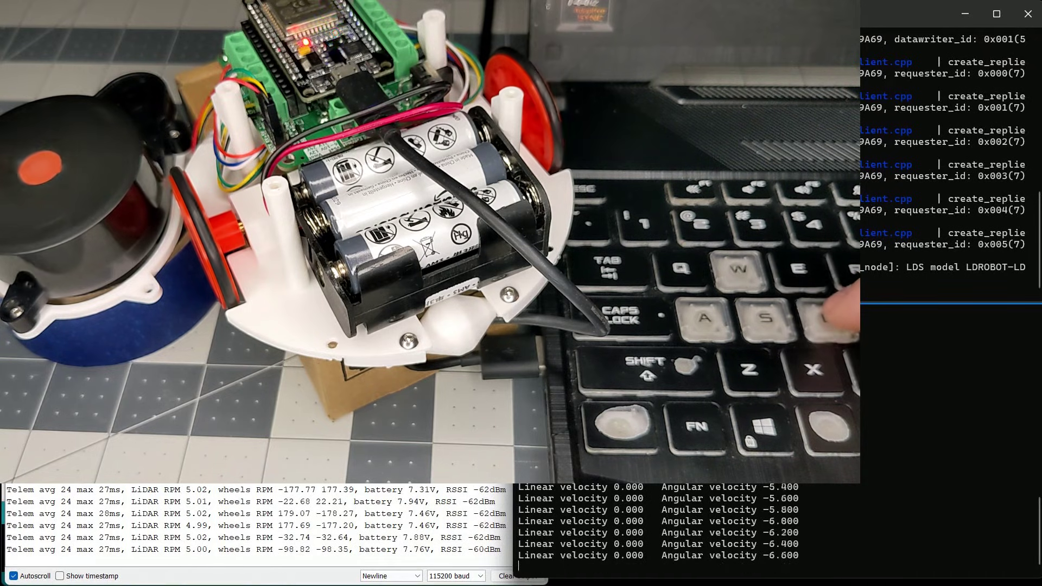
key(d)
key(d)
key(d)
key(d)
key(d)
key(d)
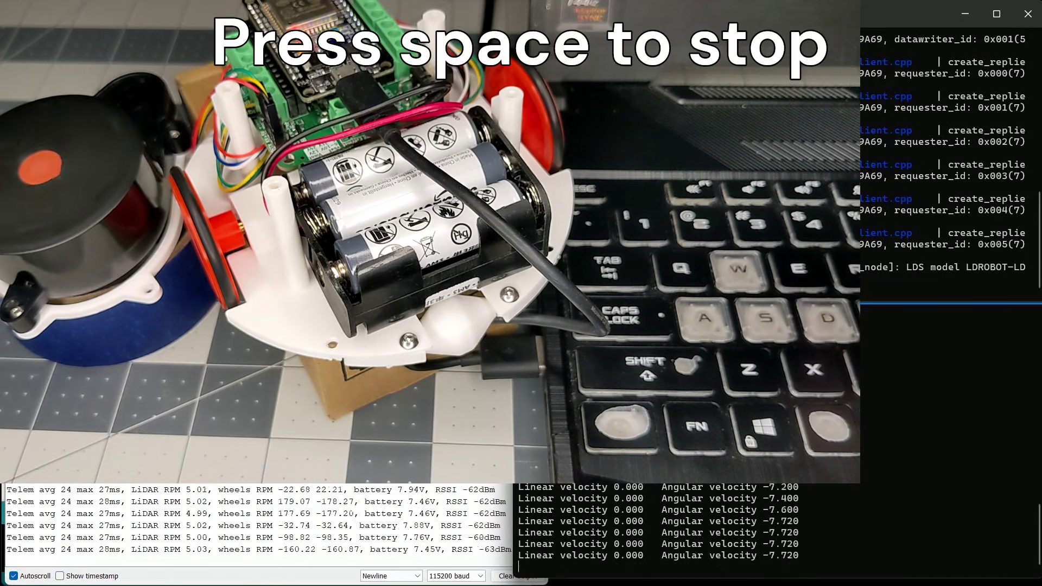
Reverse the spin direction, then stop the robot's rotation at zero.
key(space)
key(a)
key(a)
key(a)
key(a)
key(a)
key(a)
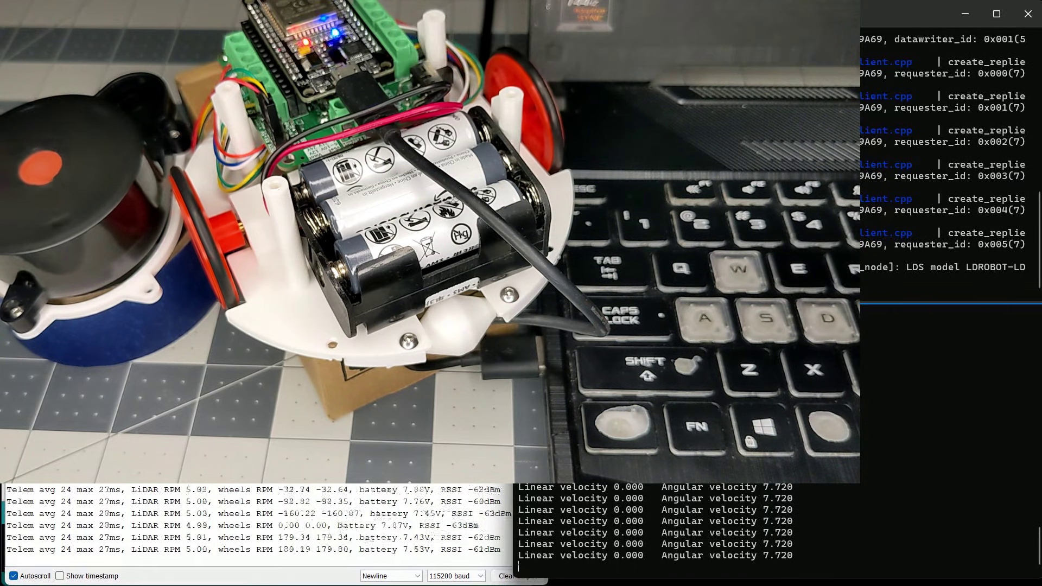
key(space)
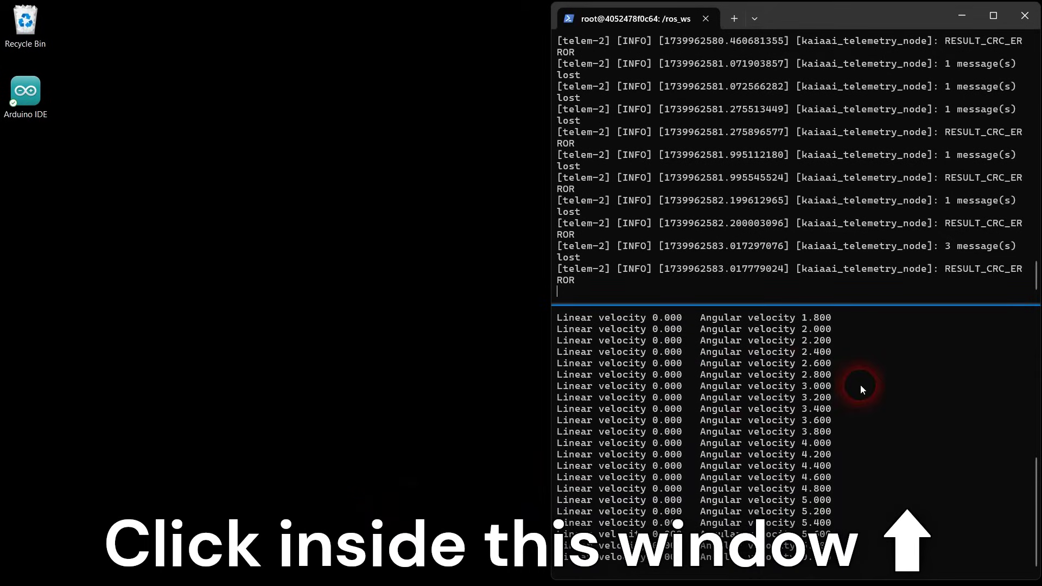
Add a new bottom shell pane under teleop, closing the extra right-hand pane.
alt+click(733, 17)
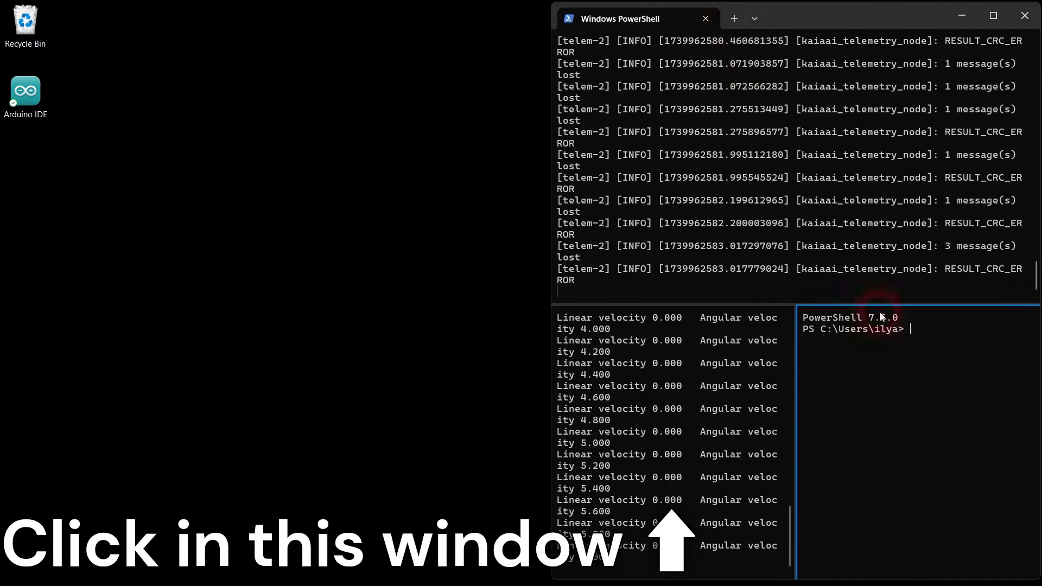
click(740, 449)
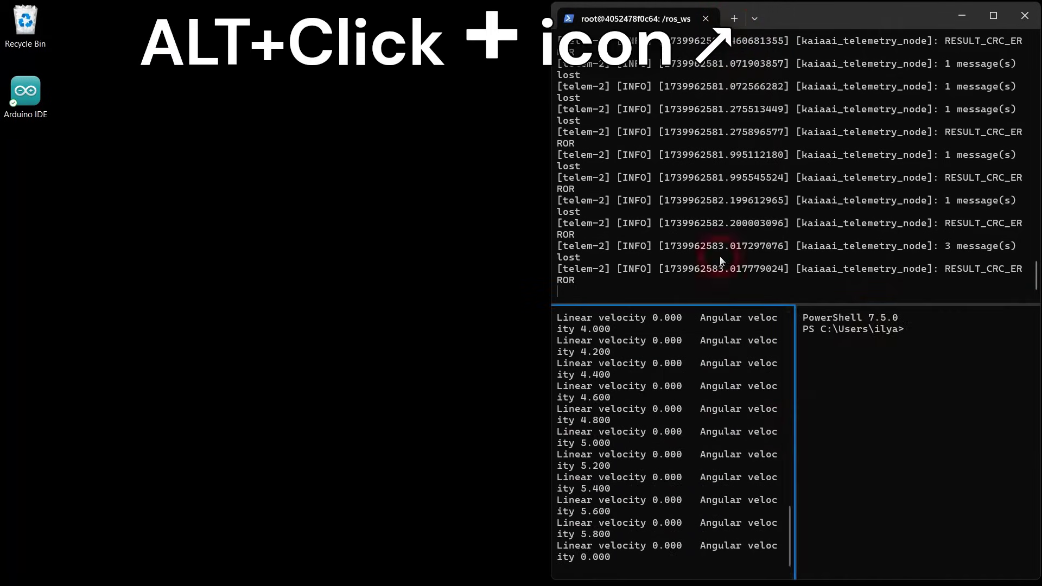
alt+click(733, 19)
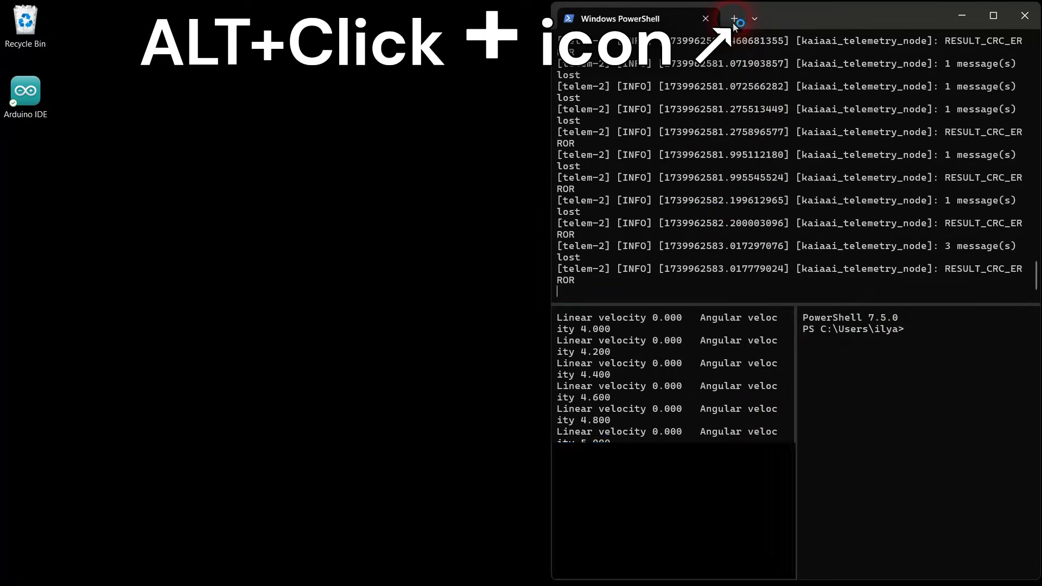
click(849, 370)
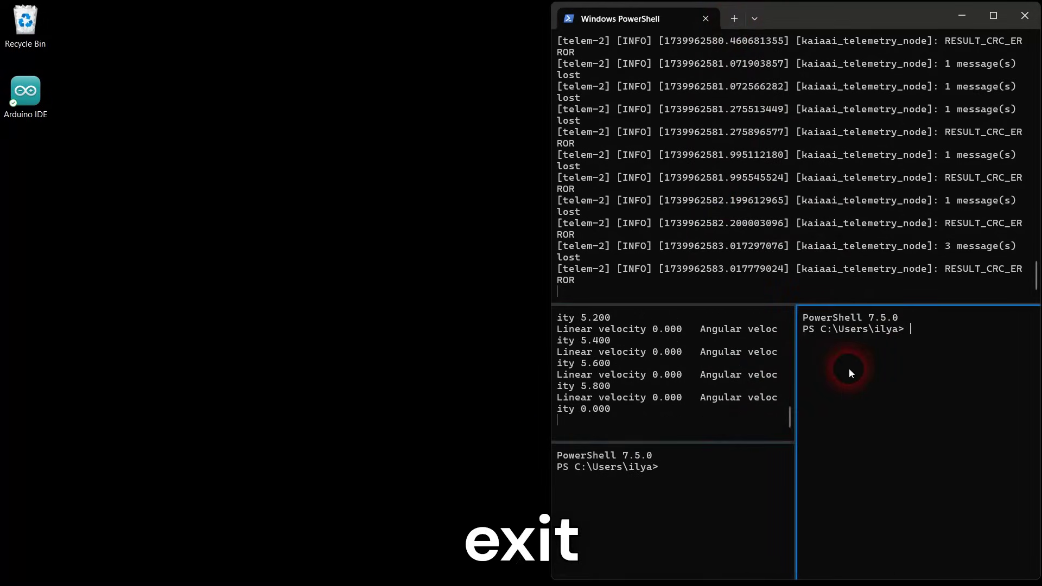
text(exi)
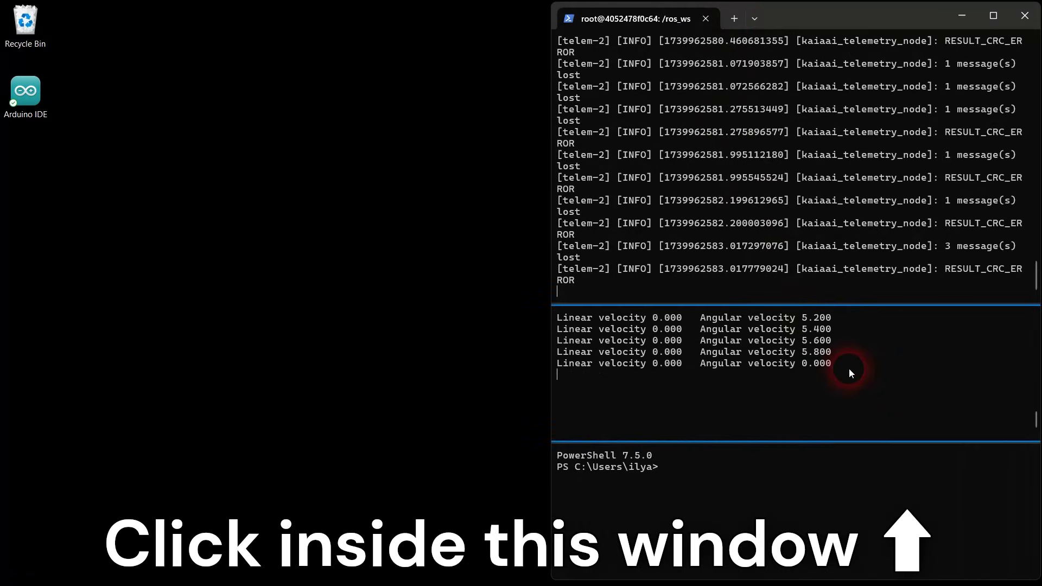
click(780, 481)
text(docker exec -it makerspet bash)
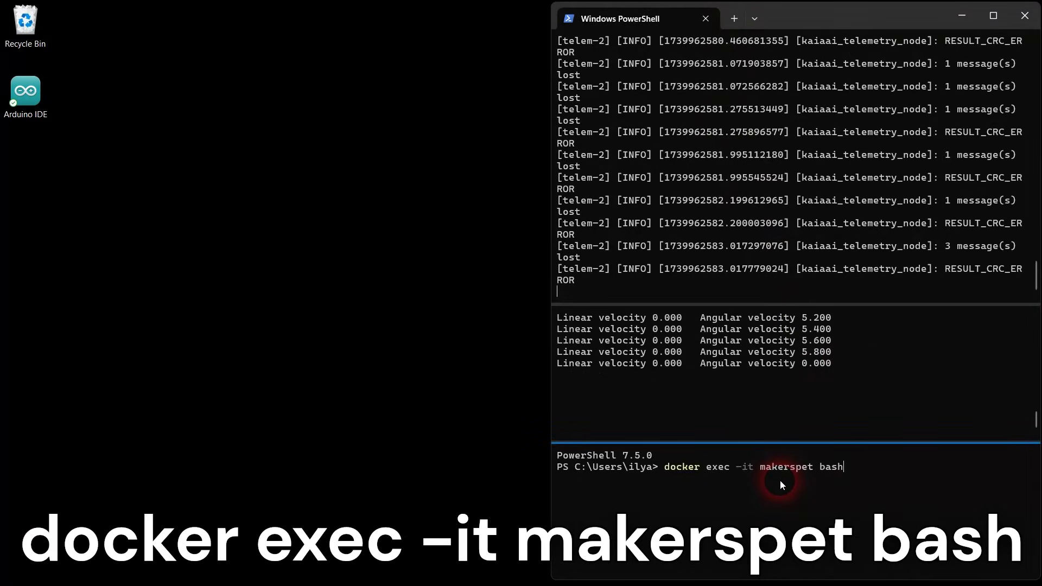
Enter the makerspet container and launch monitor_robot.launch.py to open RViz.
key(Return)
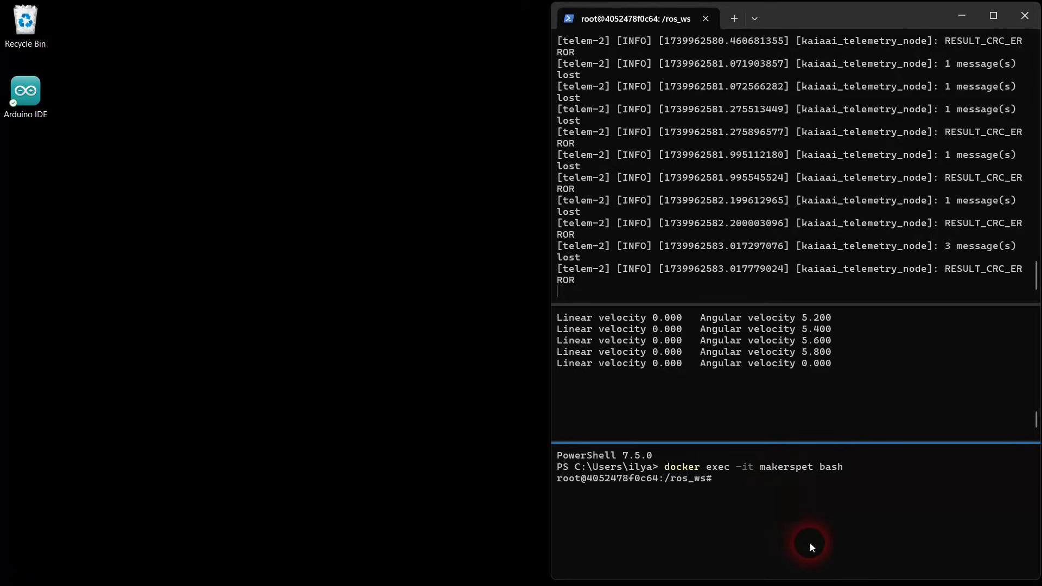
key(Up)
key(Up)
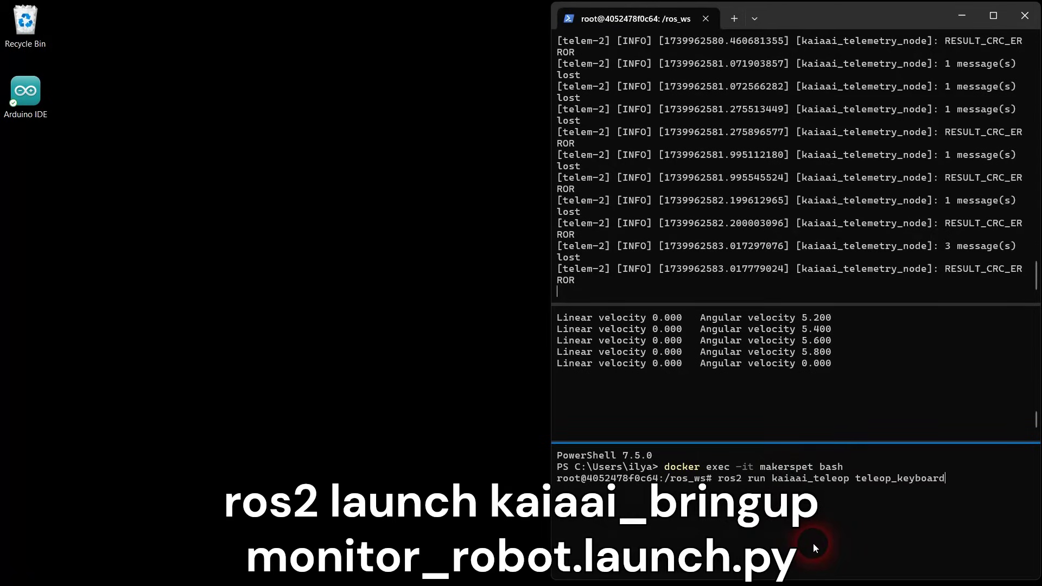
key(Down)
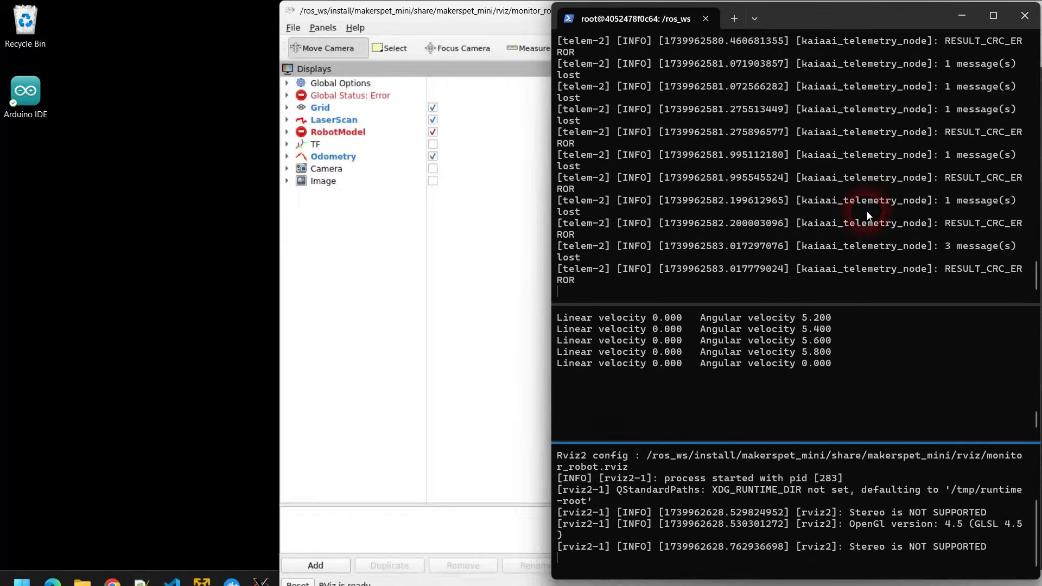
Move the RViz window left beside the terminal and bring the terminal forward.
click(529, 16)
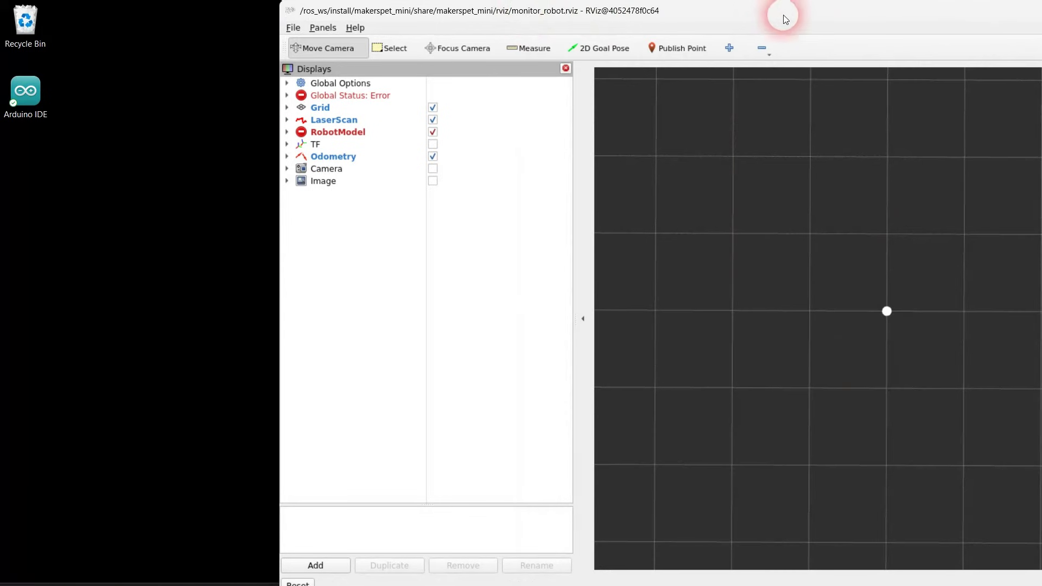
drag(817, 16, 246, 16)
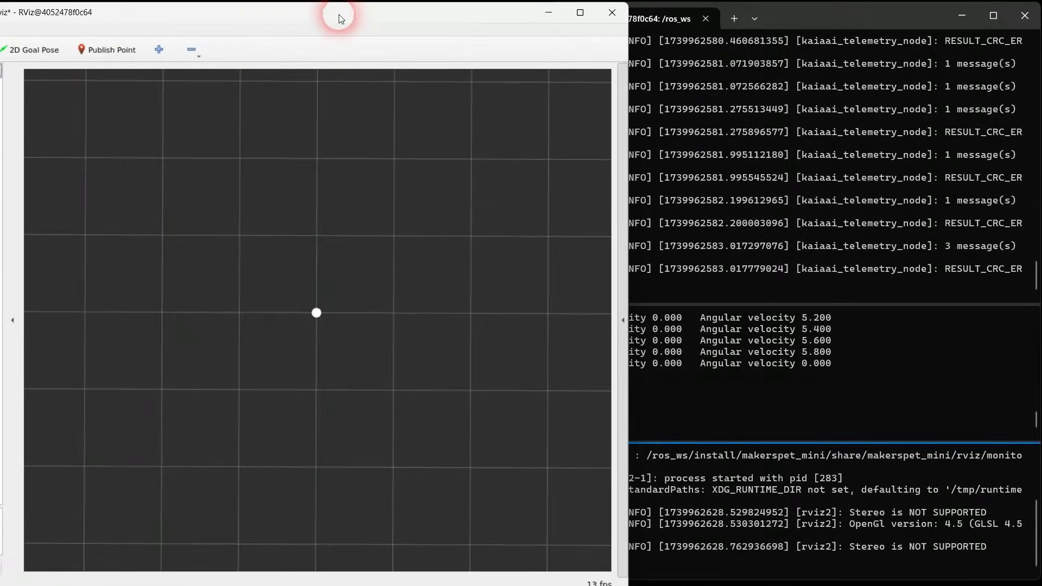
click(791, 16)
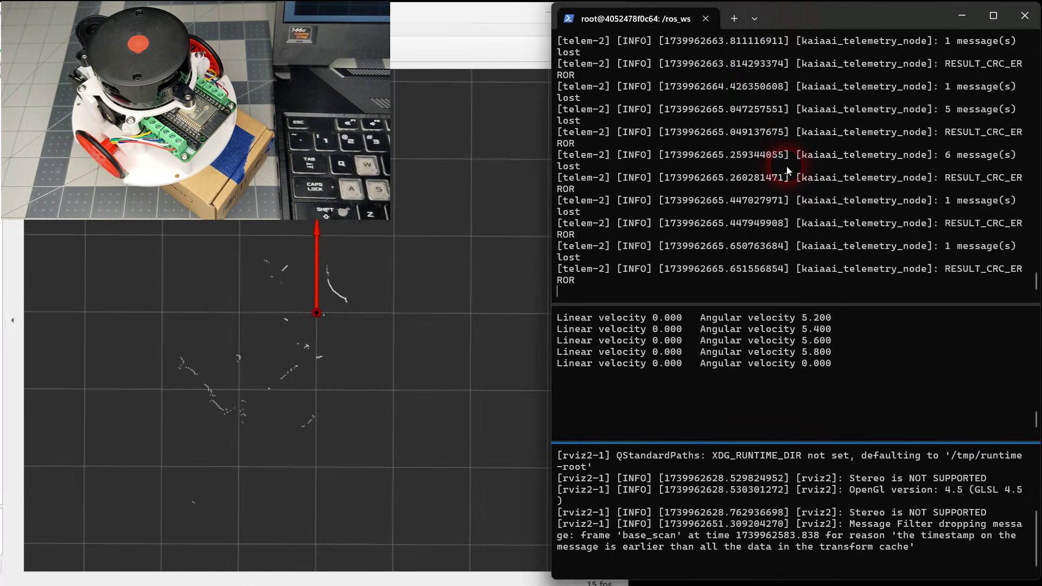
Stop the robot monitor with RViz, the teleop node and the bringup launch, then exit the container.
key(ctrl+c)
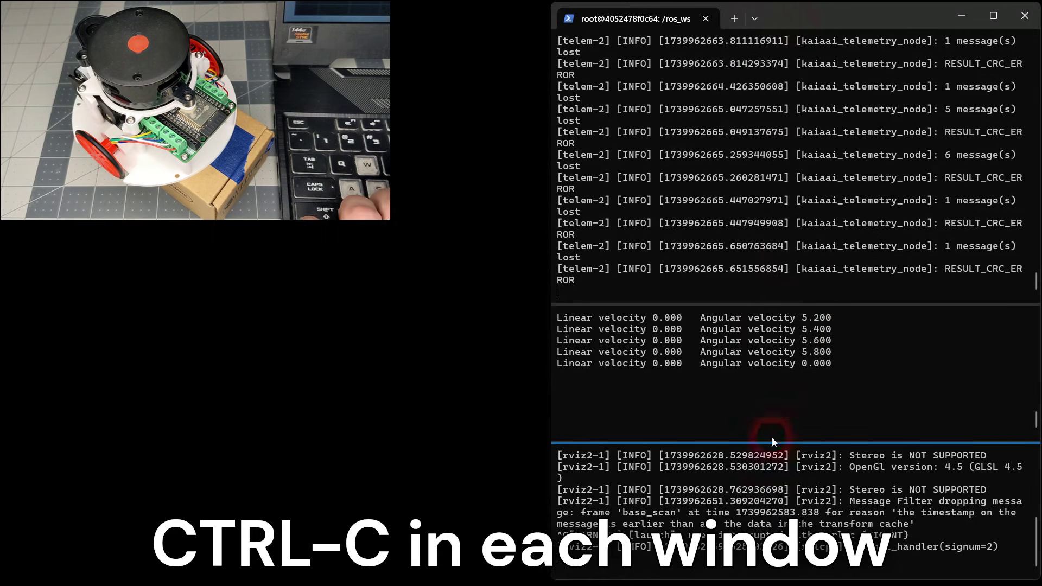
click(774, 383)
key(ctrl+c)
click(740, 250)
key(ctrl+c)
text(exit)
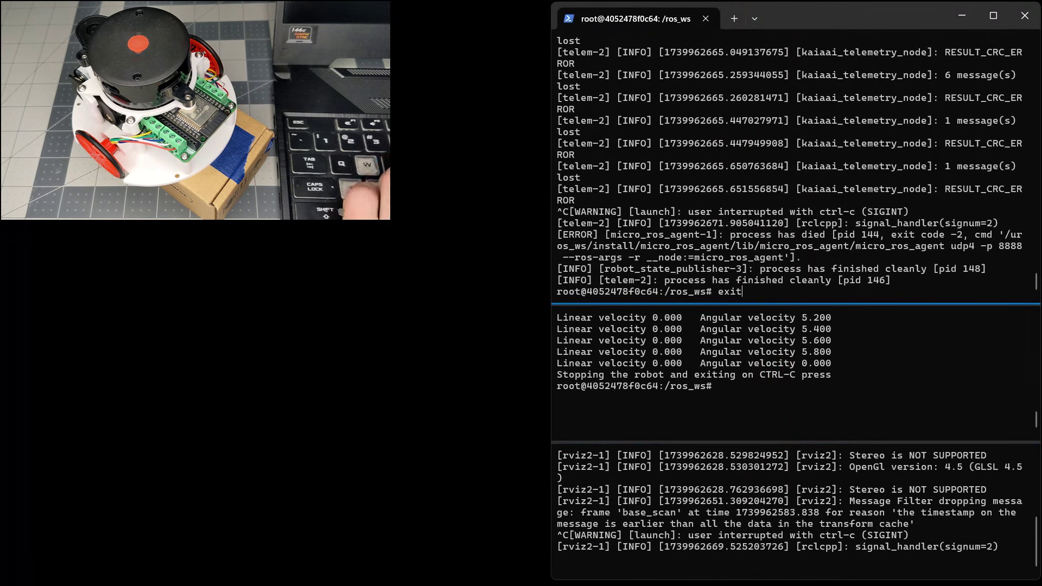
key(Return)
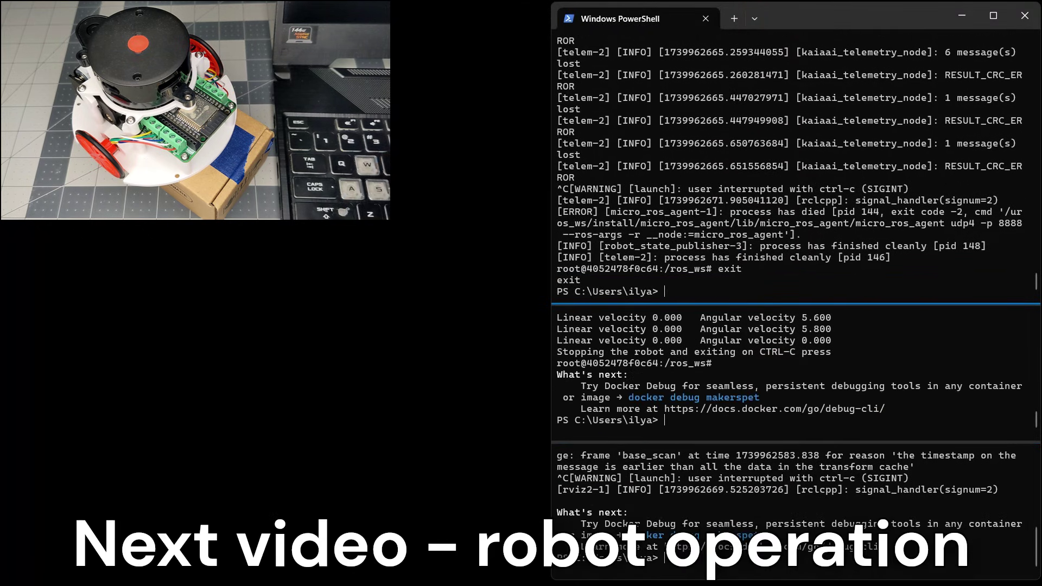